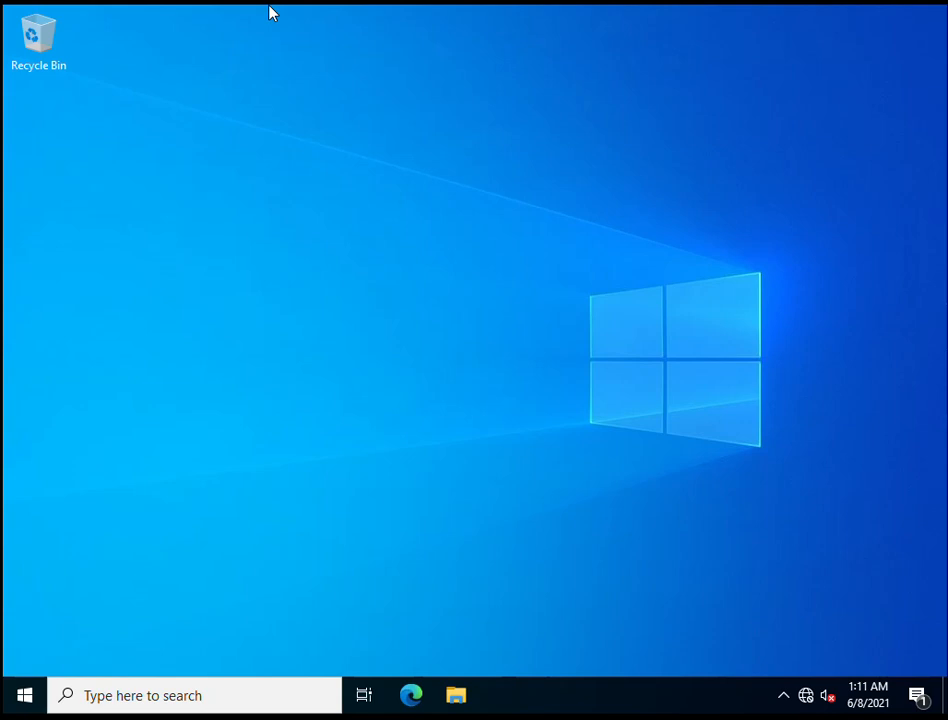
Step: Run winver to check the installed Windows edition and version, then dismiss the version information
{"action": "left_click", "coordinate": [106, 689]}
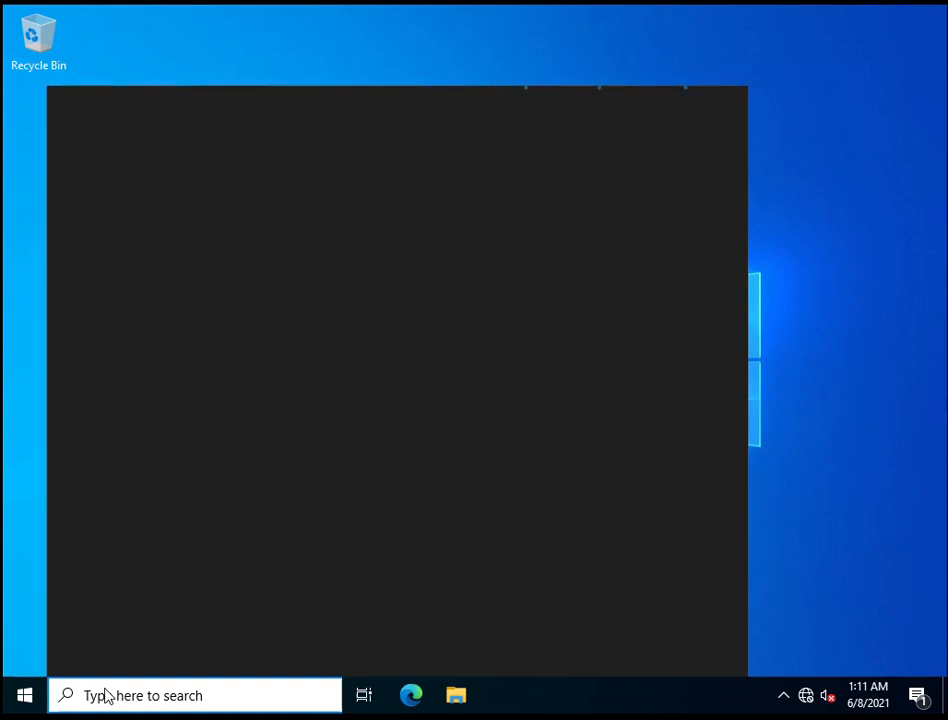
{"action": "type", "text": "winver"}
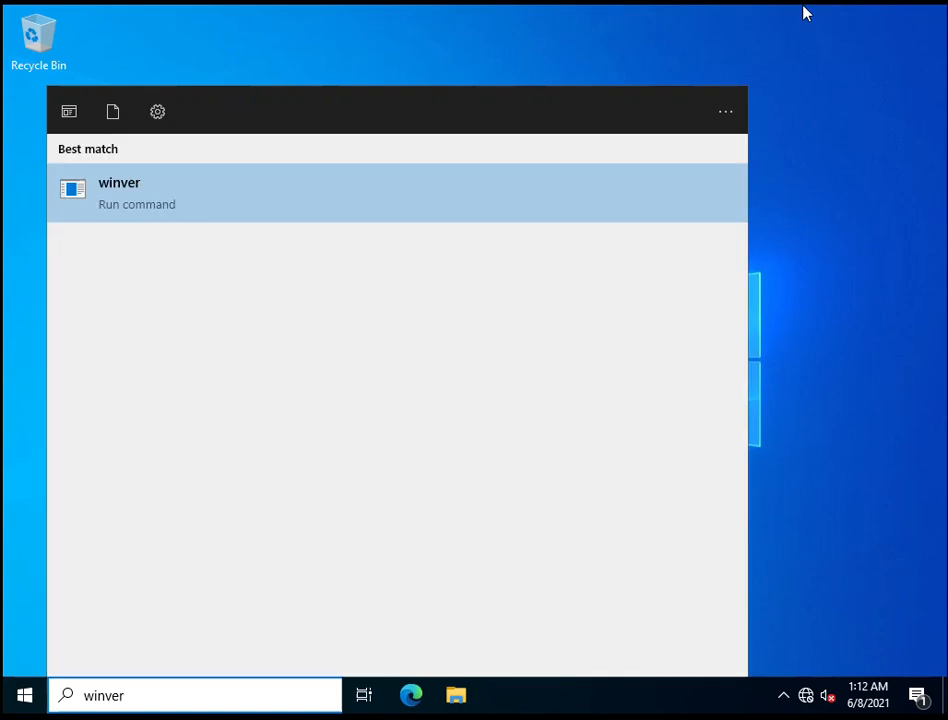
{"action": "left_click", "coordinate": [130, 195]}
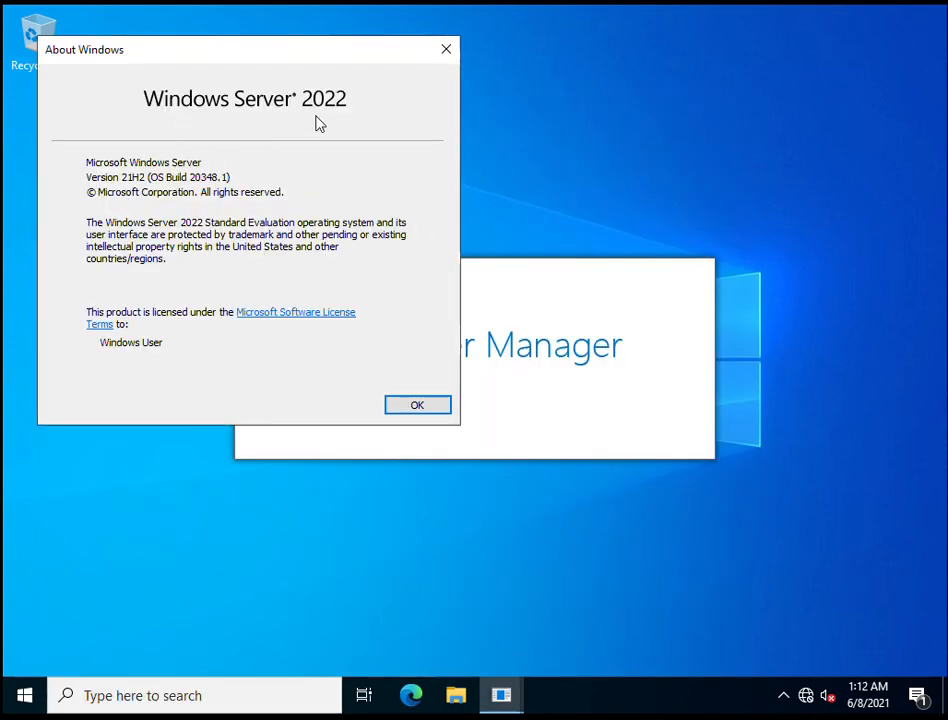
{"action": "left_click", "coordinate": [419, 404]}
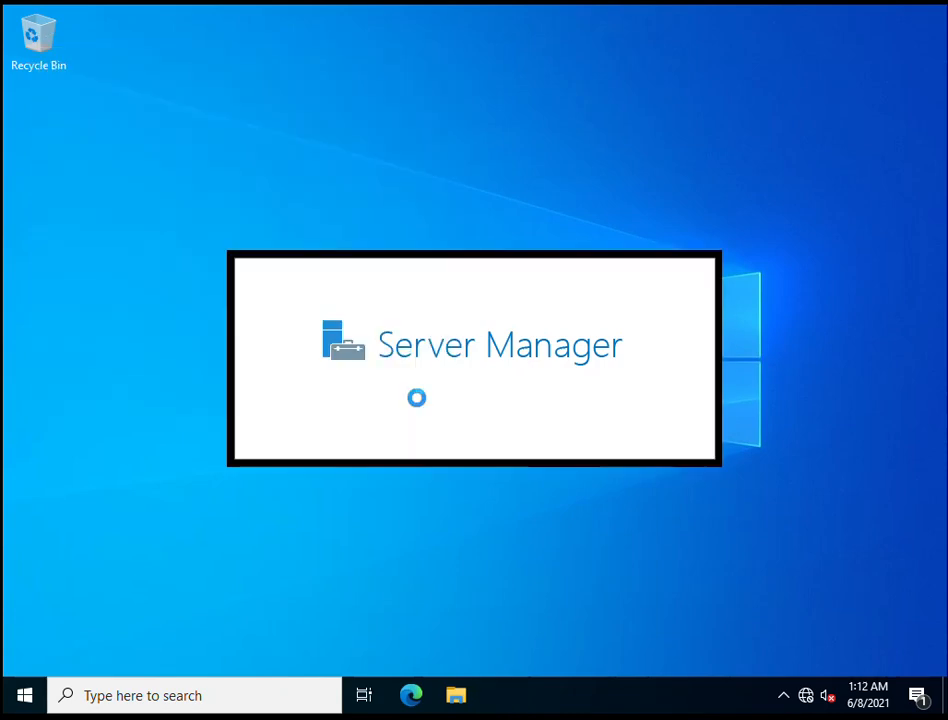
Step: Open Command Prompt and run whoami to check the signed-in account
{"action": "left_click", "coordinate": [100, 697]}
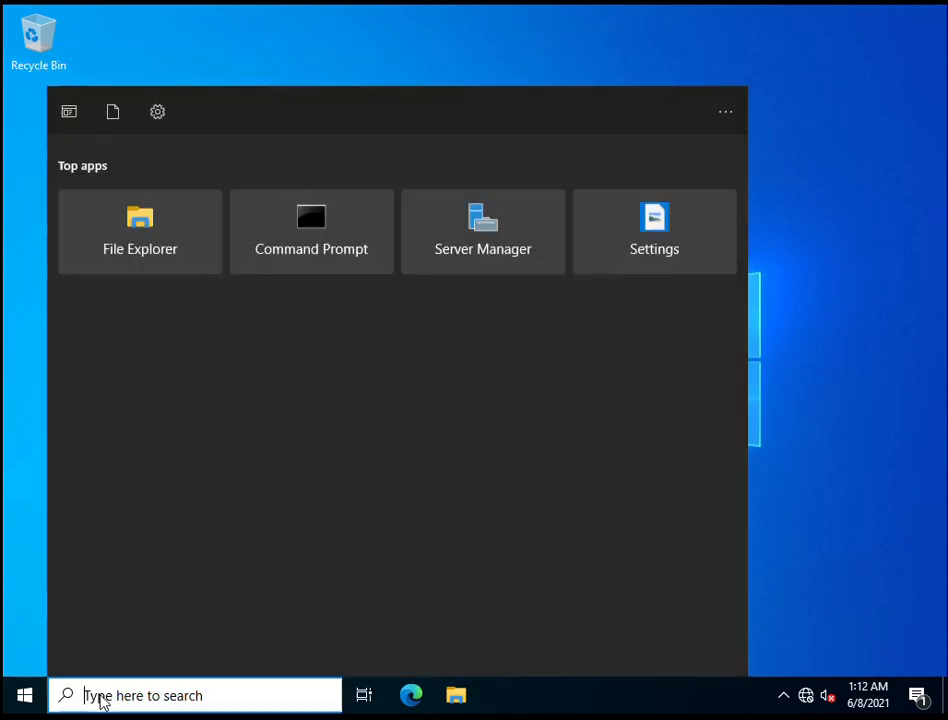
{"action": "type", "text": "cmd"}
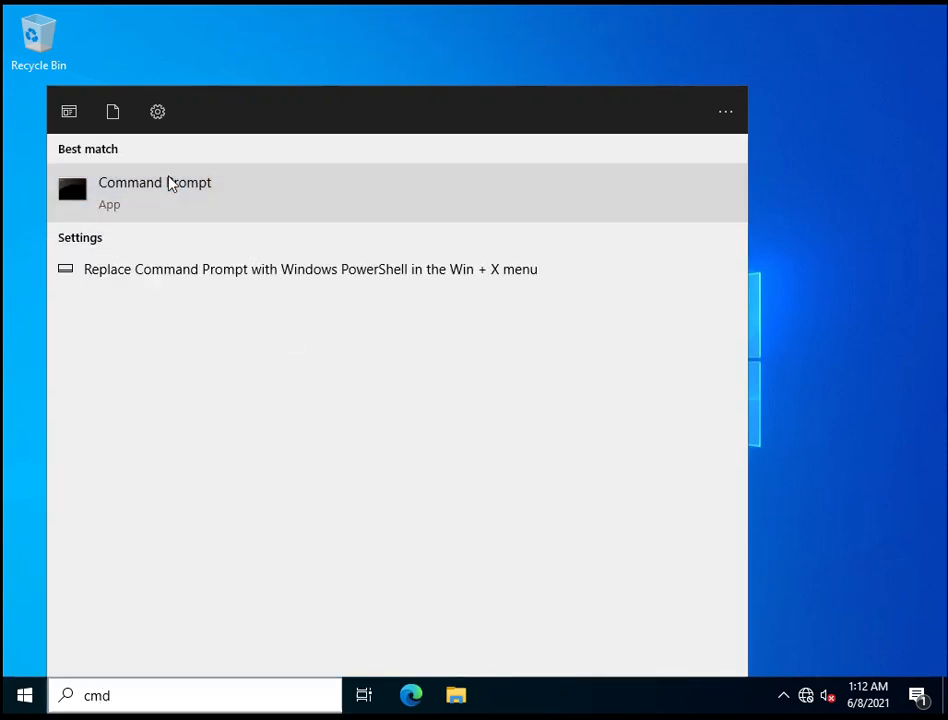
{"action": "left_click", "coordinate": [209, 208]}
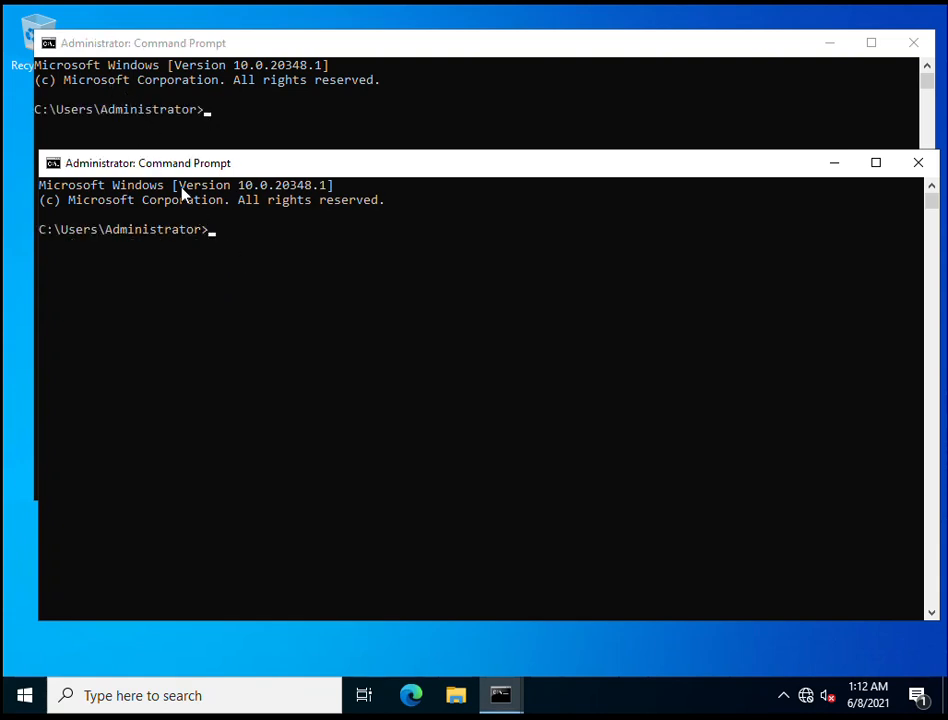
{"action": "type", "text": "whoami"}
{"action": "key", "text": "Return"}
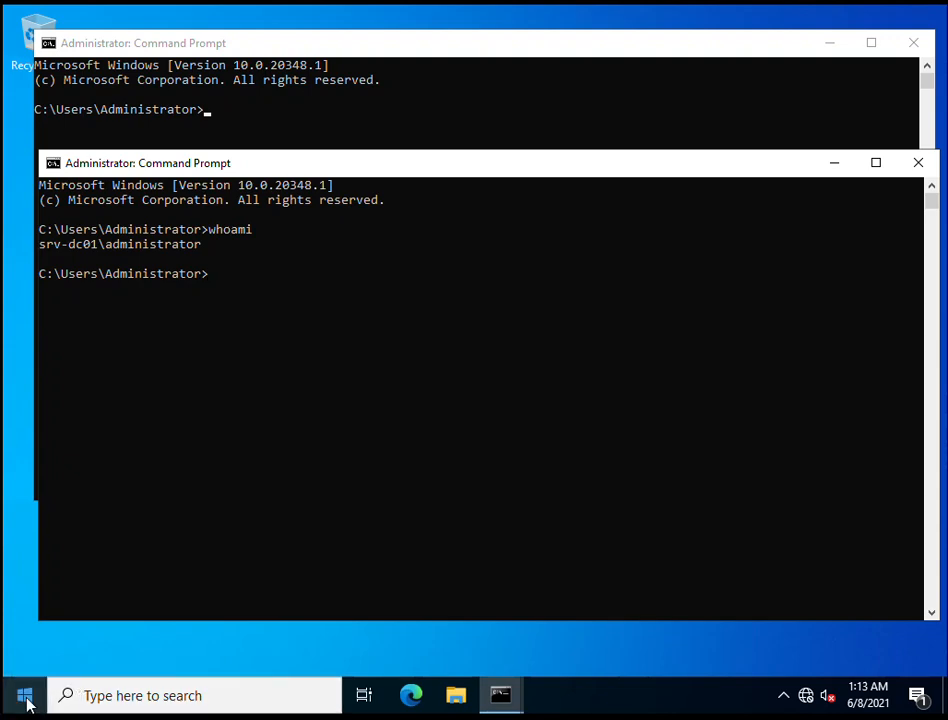
Step: Open This PC's properties and examine the device details plus the computer name and workgroup in System Properties
{"action": "left_click", "coordinate": [103, 695]}
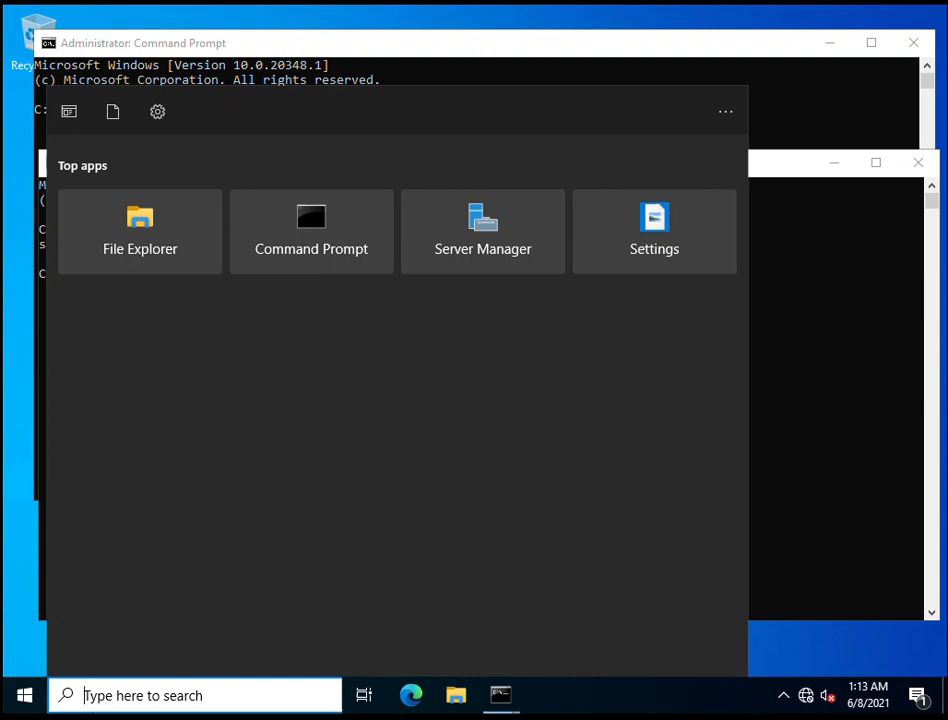
{"action": "left_click", "coordinate": [465, 695]}
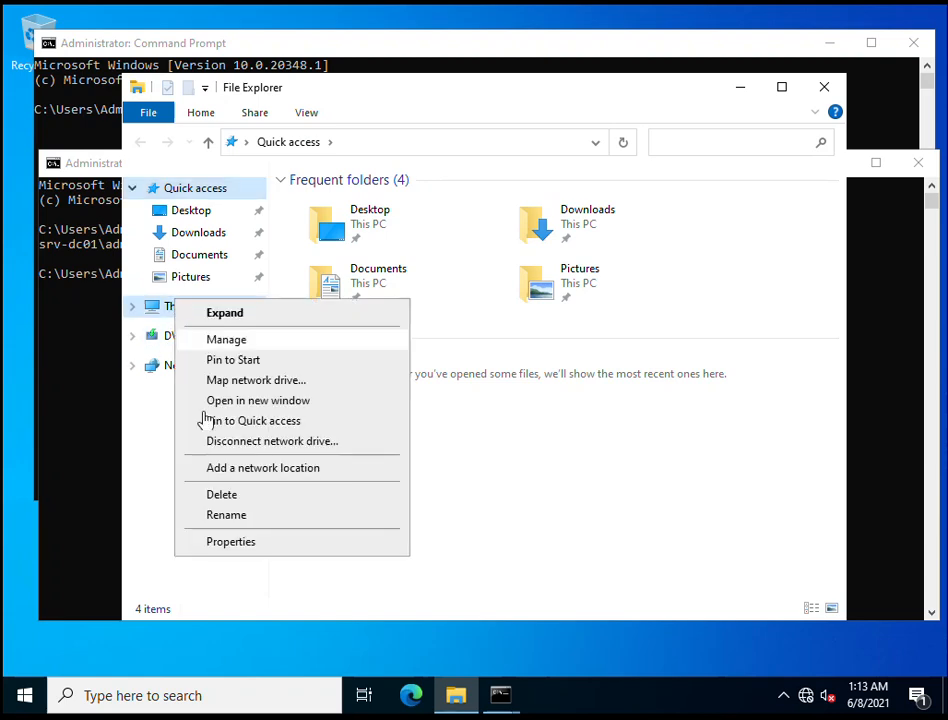
{"action": "left_click", "coordinate": [220, 543]}
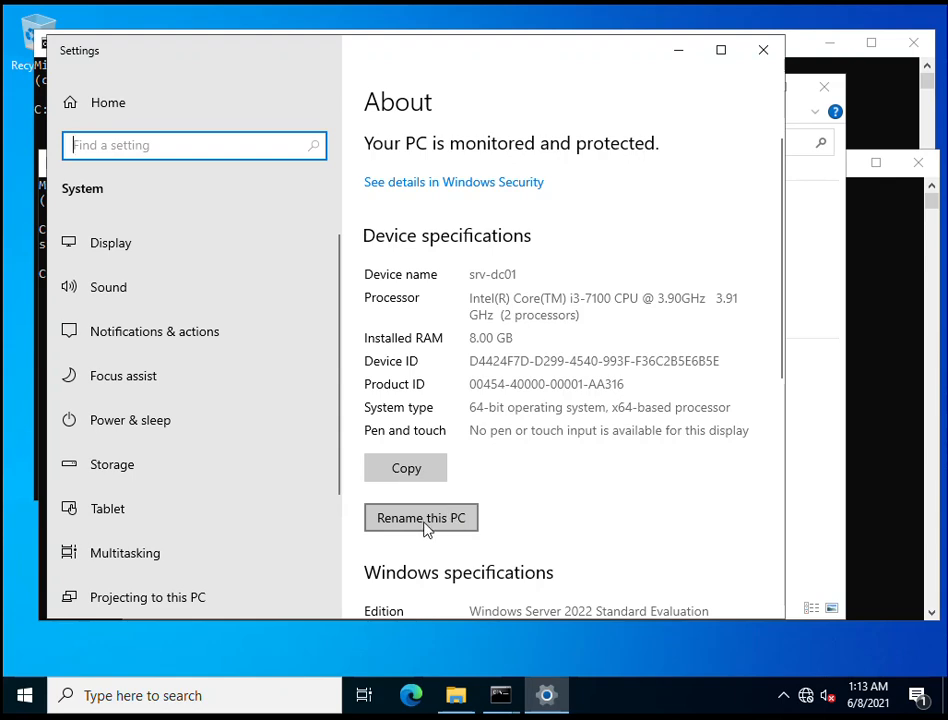
{"action": "scroll", "coordinate": [425, 527], "scroll_direction": "down", "scroll_amount": 3}
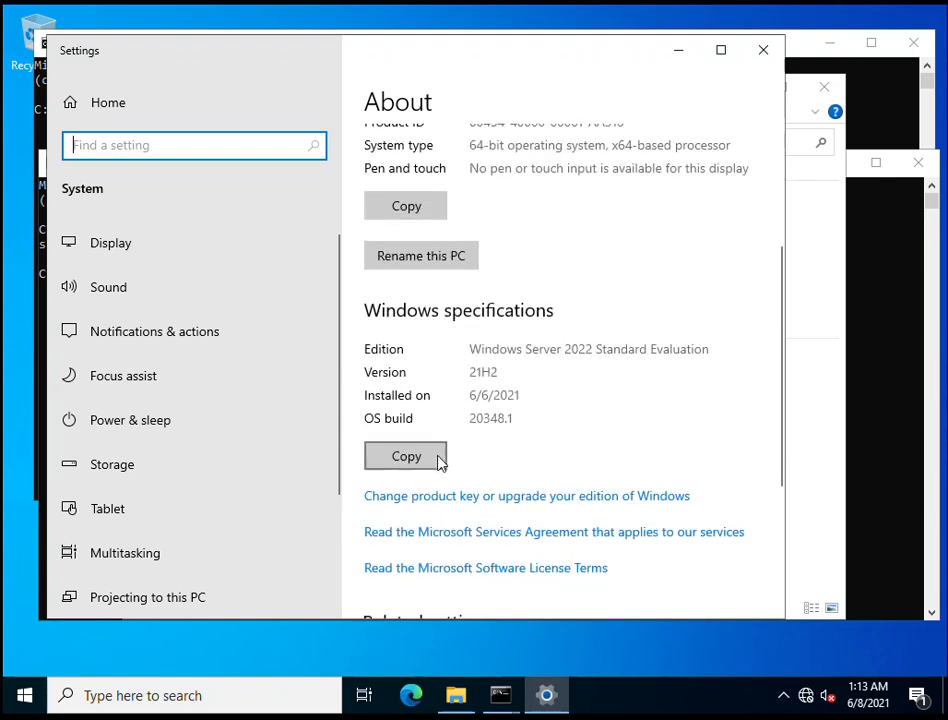
{"action": "scroll", "coordinate": [440, 470], "scroll_direction": "down", "scroll_amount": 3}
{"action": "scroll", "coordinate": [443, 484], "scroll_direction": "down", "scroll_amount": 1}
{"action": "left_click", "coordinate": [431, 484]}
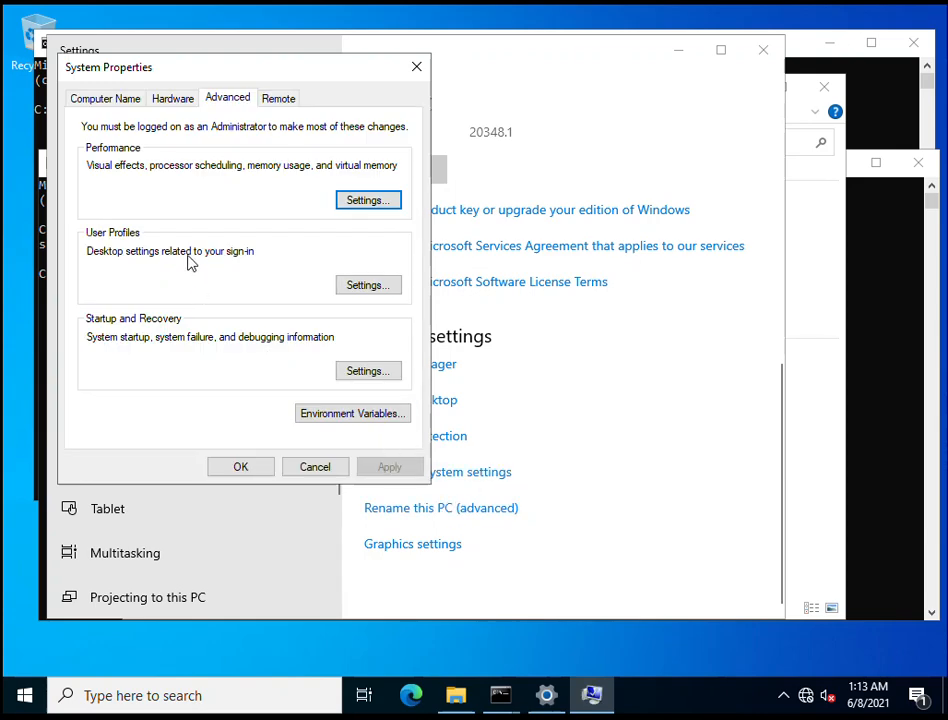
{"action": "left_click", "coordinate": [102, 99]}
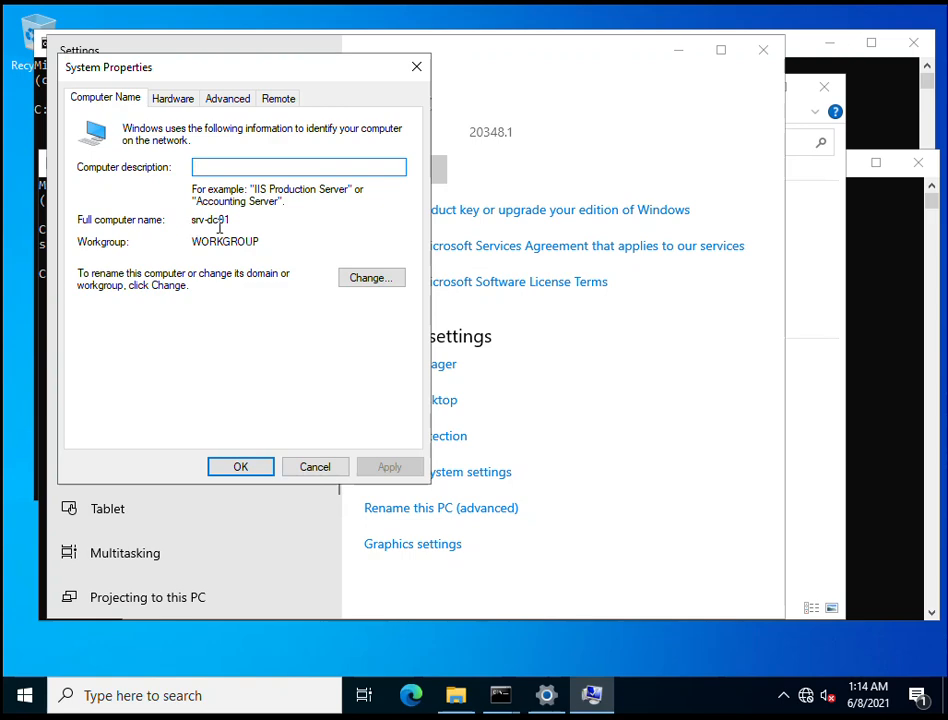
{"action": "left_click", "coordinate": [308, 469]}
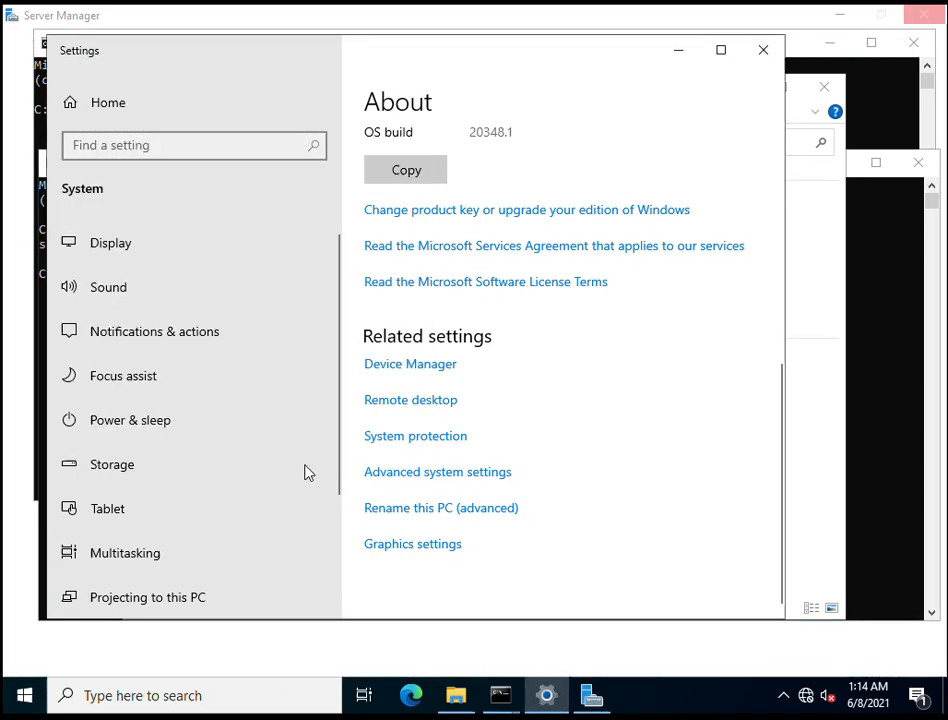
Step: Close Settings, File Explorer and the Command Prompt window where whoami was run
{"action": "left_click", "coordinate": [763, 49]}
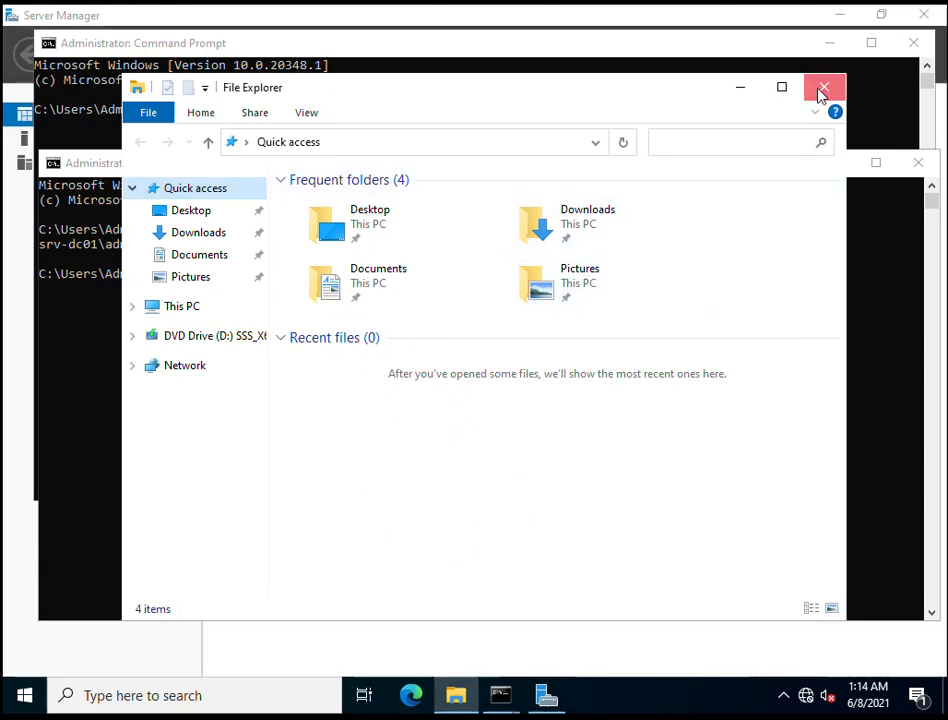
{"action": "left_click", "coordinate": [821, 92]}
{"action": "left_click", "coordinate": [917, 163]}
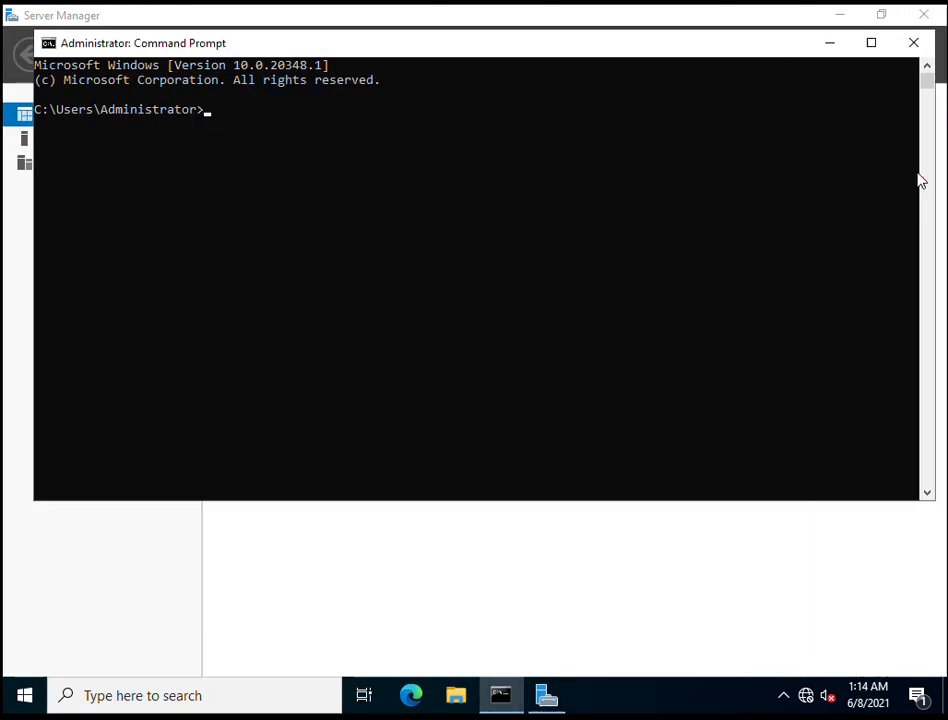
Step: Open the properties of the Ethernet0 connection from the Network and Sharing Center
{"action": "right_click", "coordinate": [805, 696]}
{"action": "left_click", "coordinate": [777, 672]}
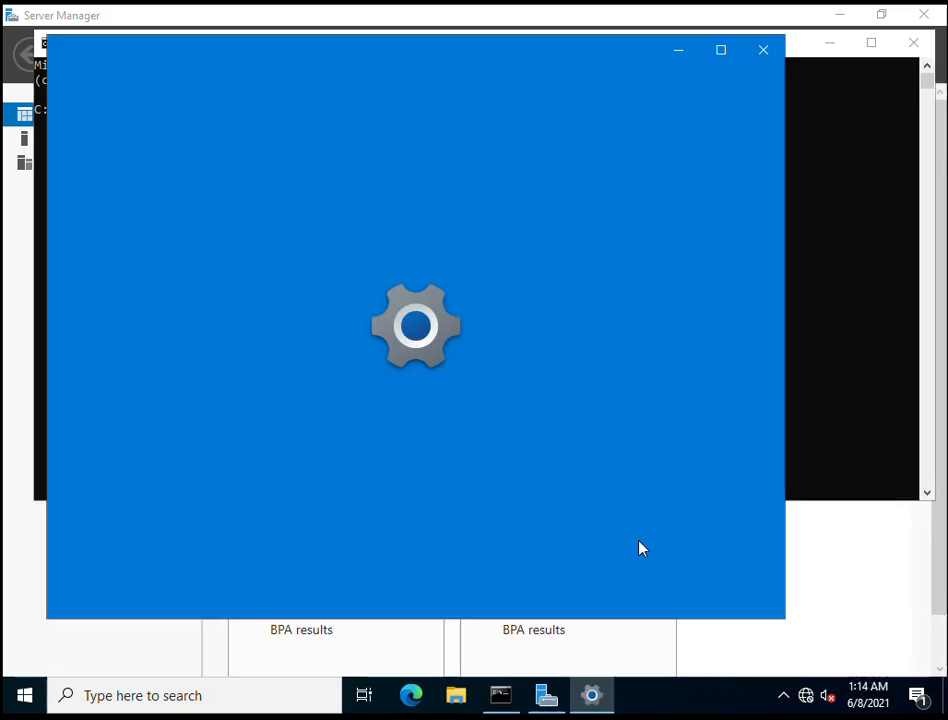
{"action": "scroll", "coordinate": [542, 497], "scroll_direction": "down", "scroll_amount": 3}
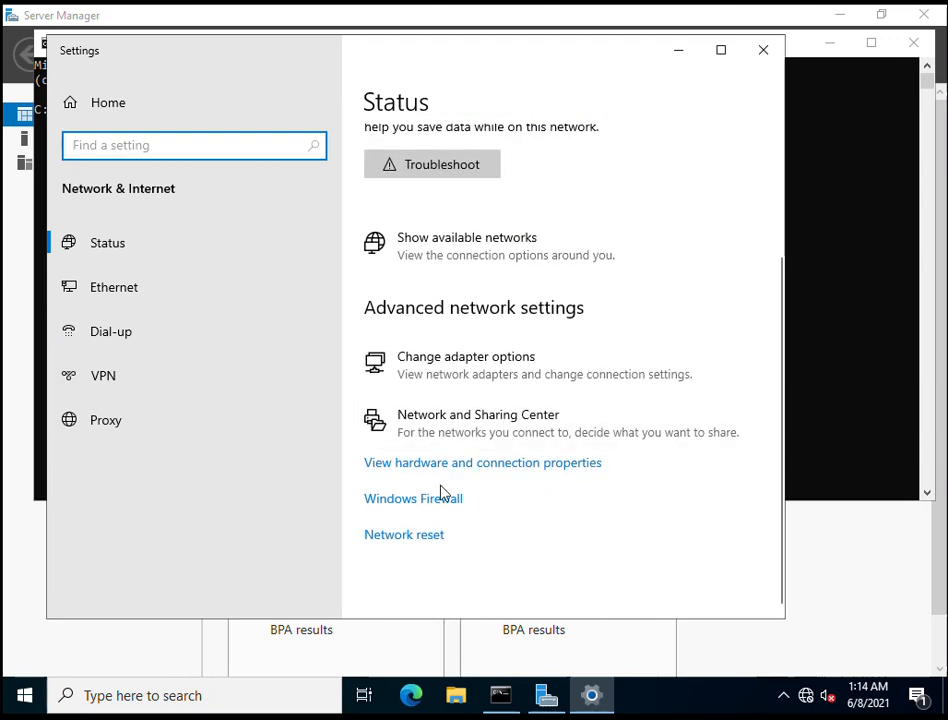
{"action": "left_click", "coordinate": [108, 292]}
{"action": "left_click", "coordinate": [430, 354]}
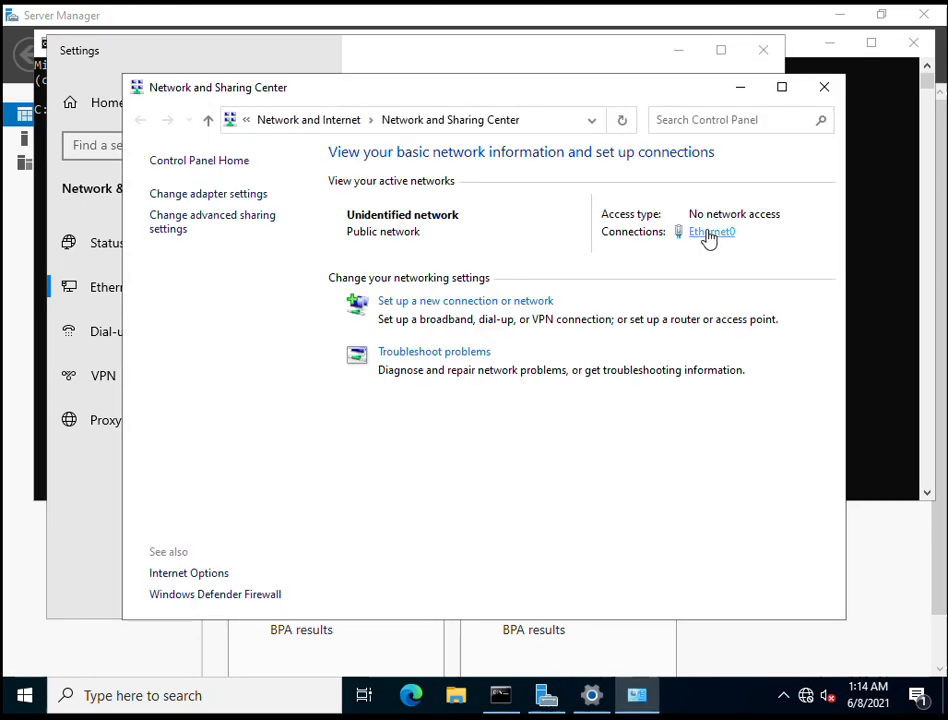
{"action": "left_click", "coordinate": [708, 235]}
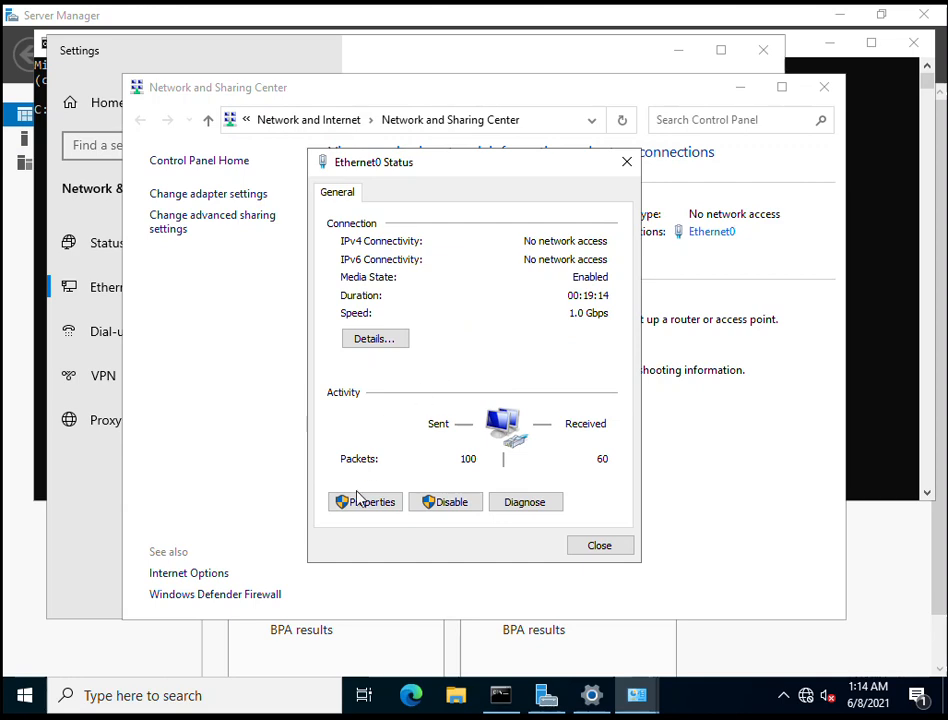
{"action": "left_click", "coordinate": [362, 502]}
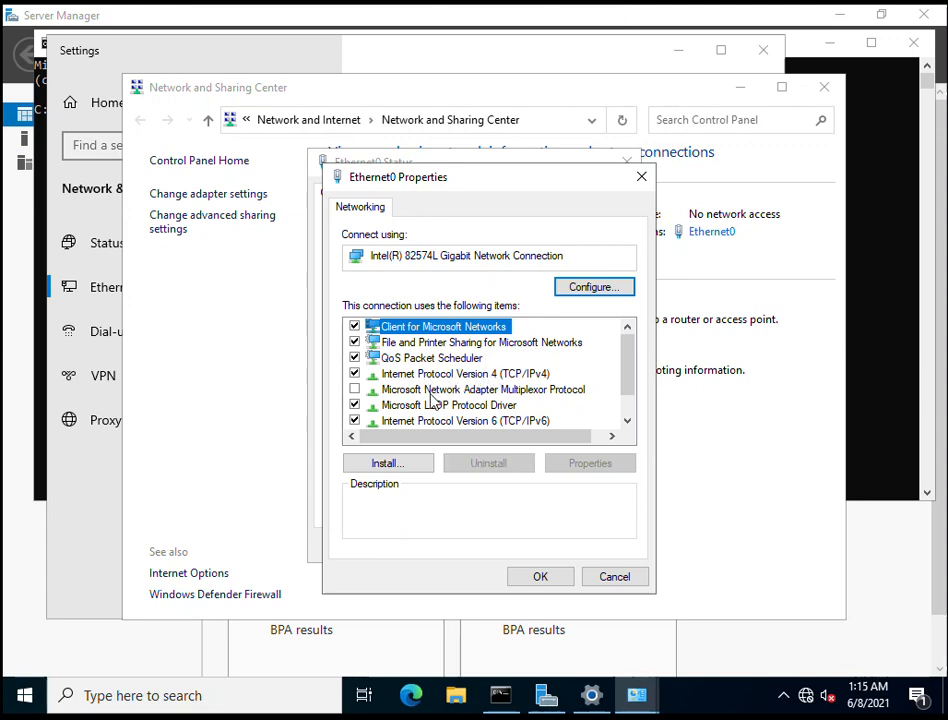
Step: Assign Ethernet0 the static IPv4 address 10.0.0.1 with subnet mask 255.0.0.0 and apply it
{"action": "left_click", "coordinate": [462, 376]}
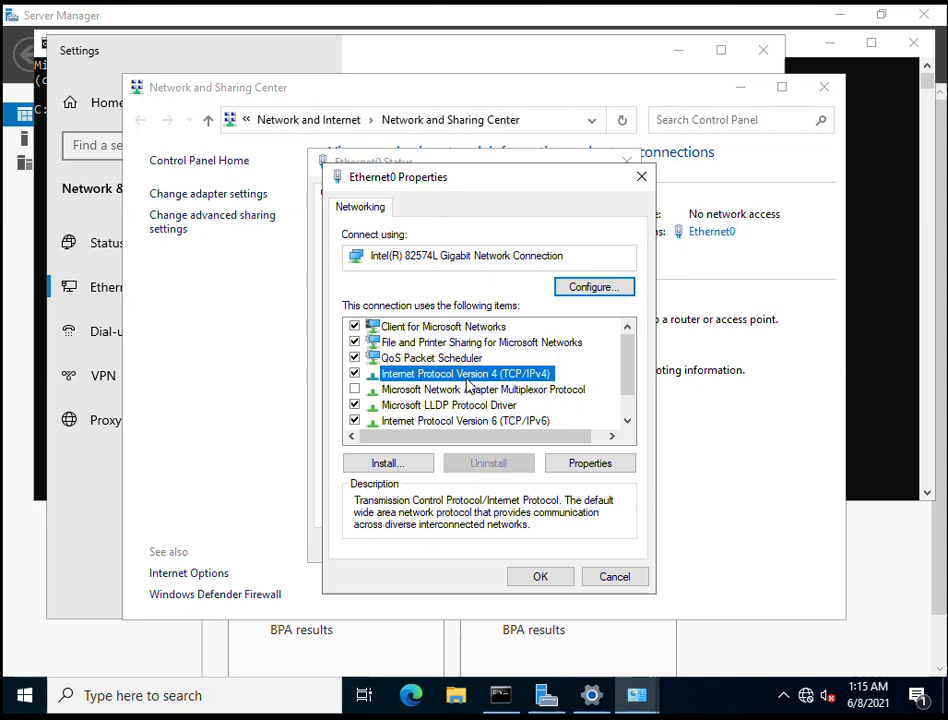
{"action": "left_click", "coordinate": [584, 468]}
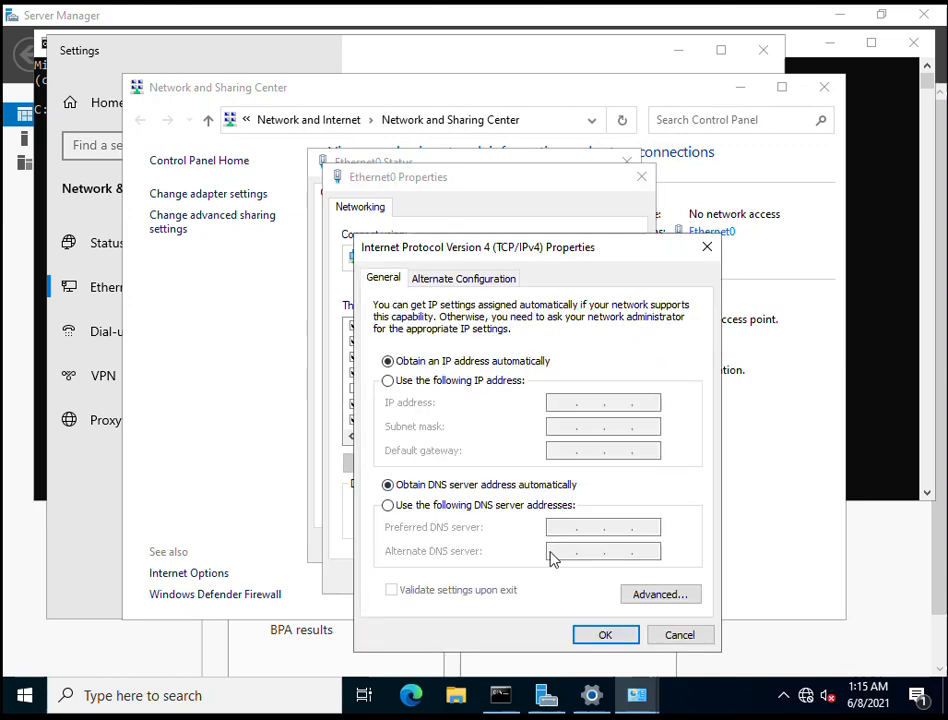
{"action": "left_click", "coordinate": [389, 383]}
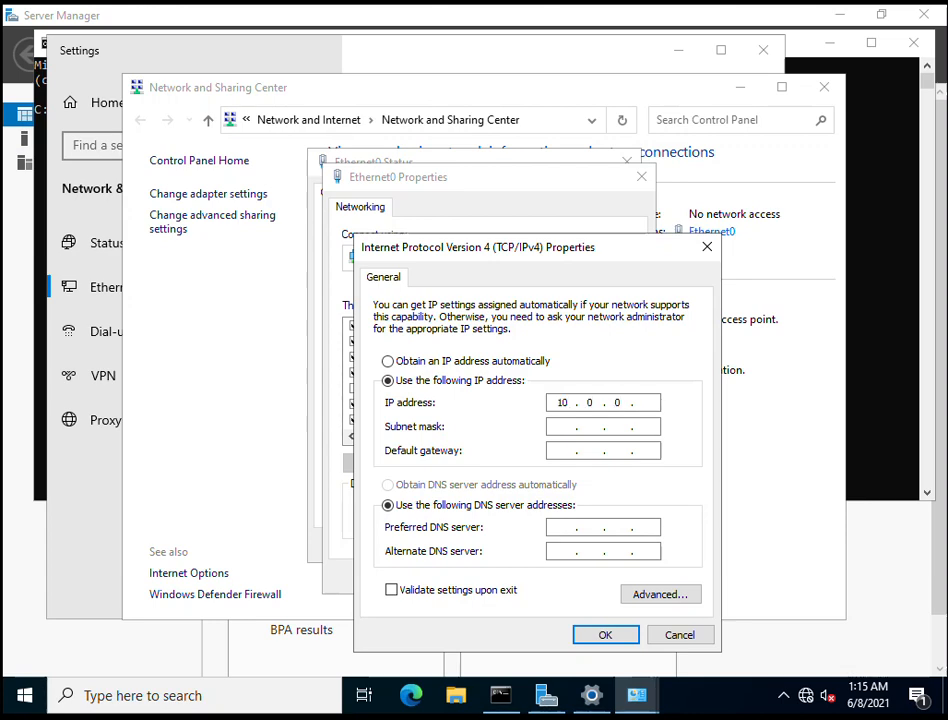
{"action": "left_click", "coordinate": [555, 427]}
{"action": "left_click_drag", "start_coordinate": [550, 405], "coordinate": [603, 402]}
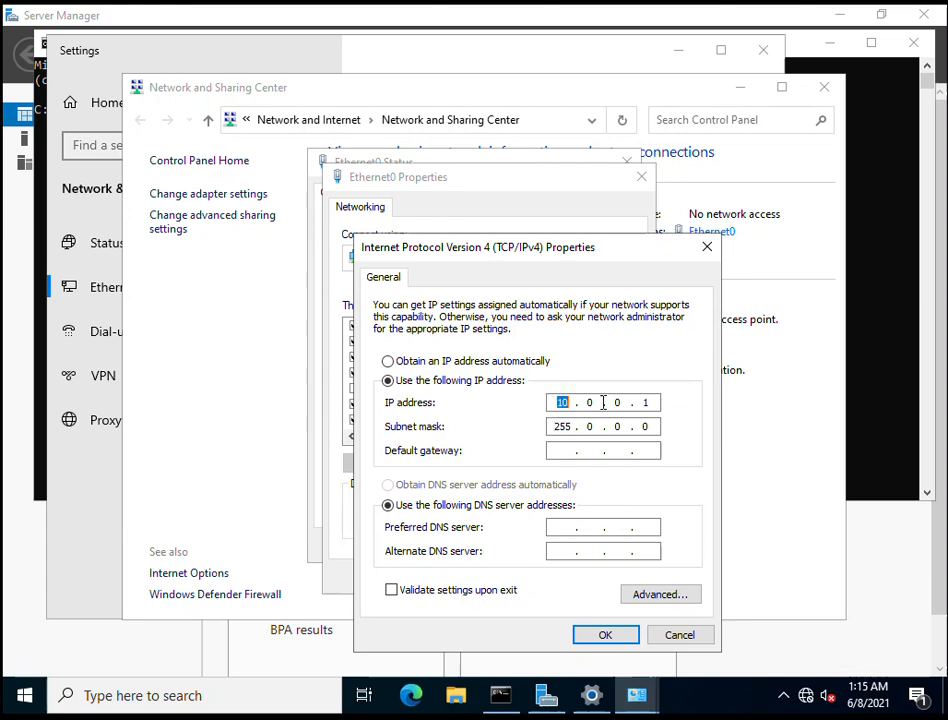
{"action": "left_click", "coordinate": [591, 646]}
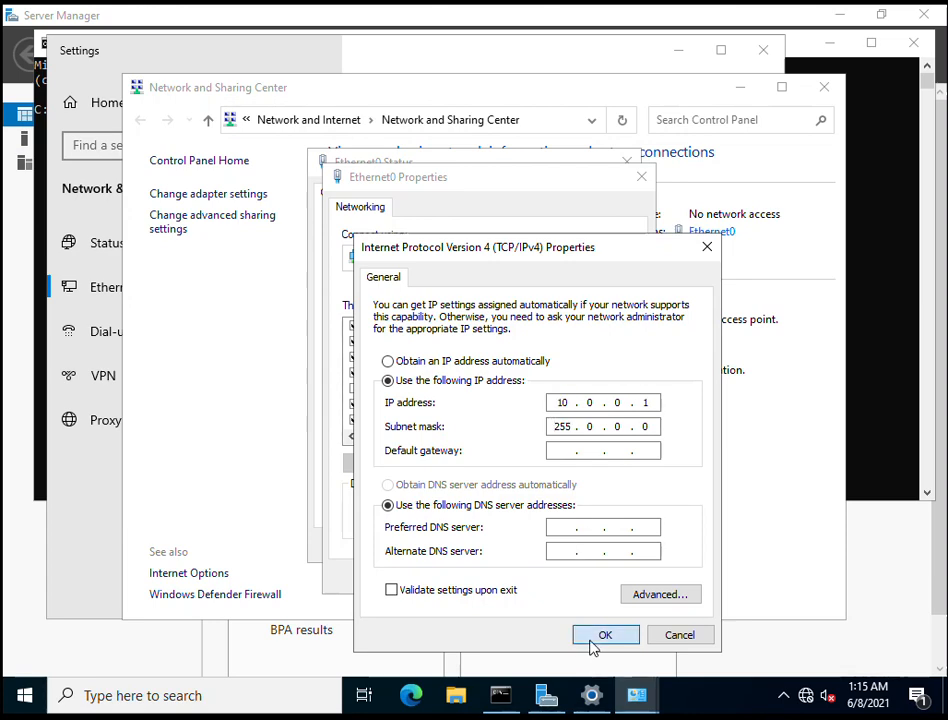
{"action": "left_click", "coordinate": [591, 646]}
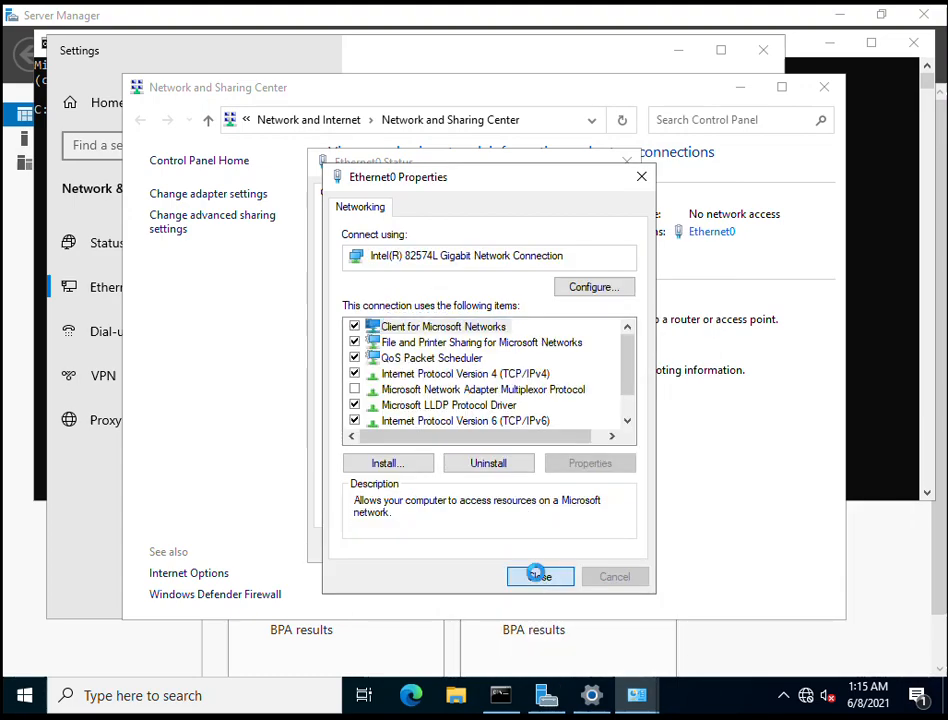
{"action": "left_click", "coordinate": [540, 576]}
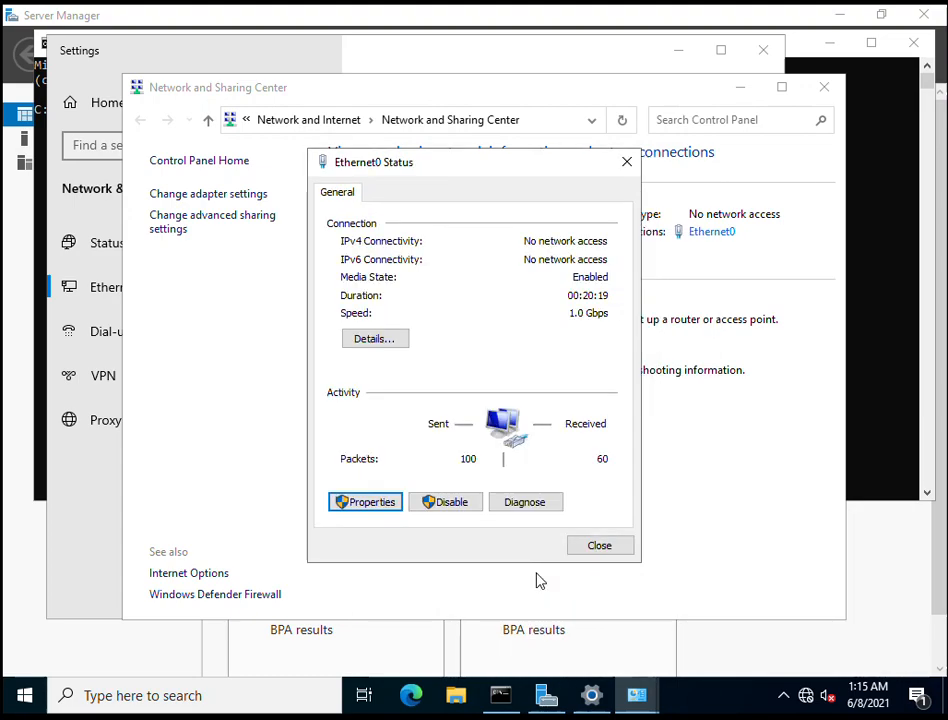
Step: Close the Ethernet0 status, Network and Sharing Center, Settings and remaining Command Prompt windows
{"action": "left_click", "coordinate": [592, 548]}
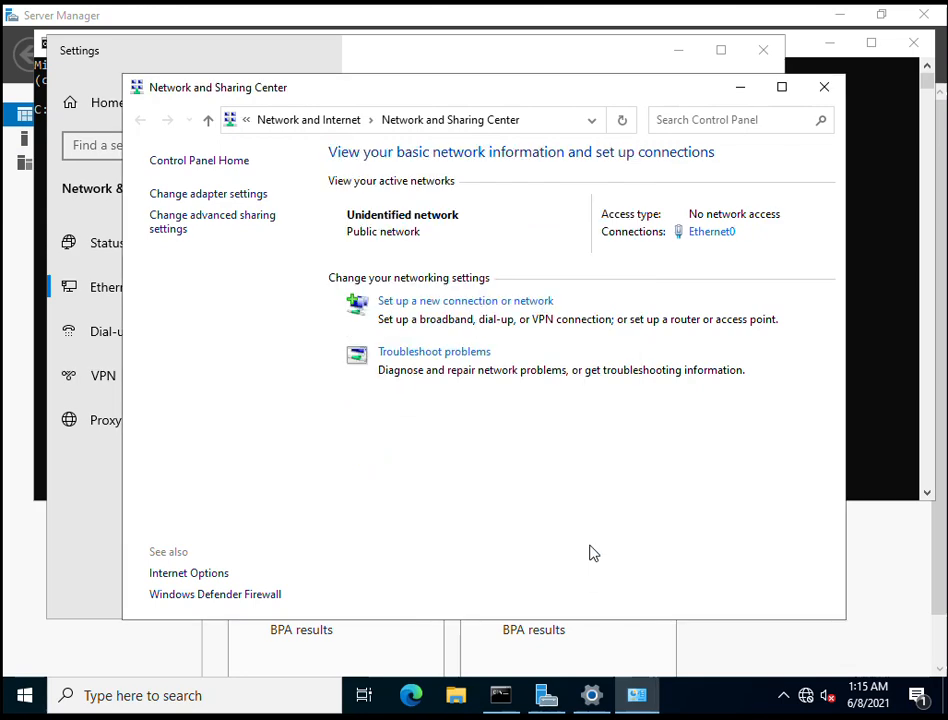
{"action": "left_click", "coordinate": [823, 88]}
{"action": "left_click", "coordinate": [765, 48]}
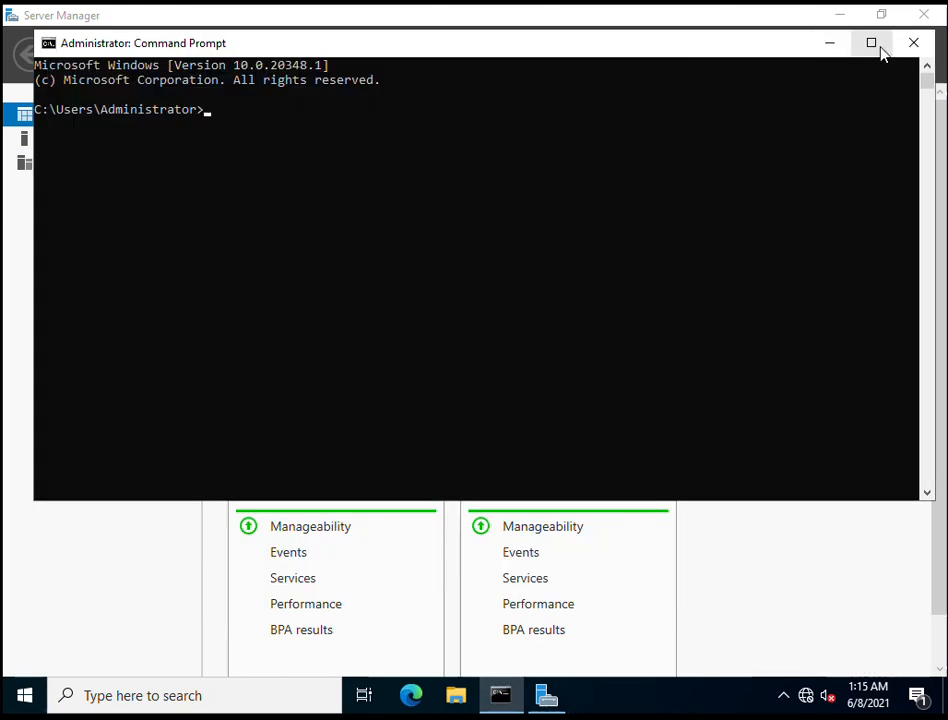
{"action": "left_click", "coordinate": [913, 43]}
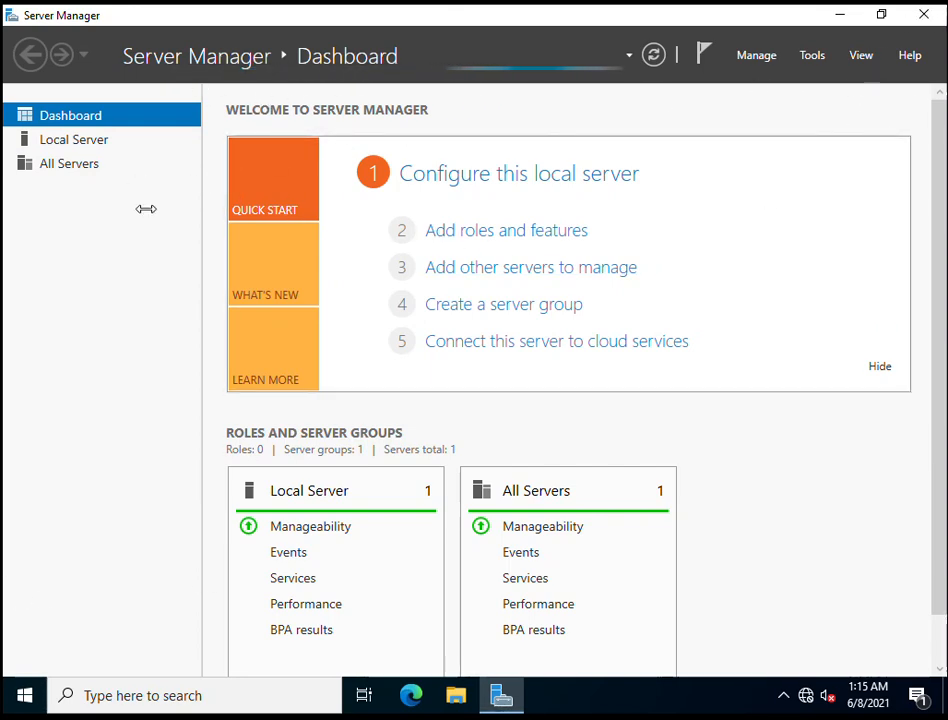
Step: Start the Add Roles and Features Wizard and choose a role-based or feature-based installation on server srv-dc01
{"action": "scroll", "coordinate": [774, 480], "scroll_direction": "down", "scroll_amount": 1}
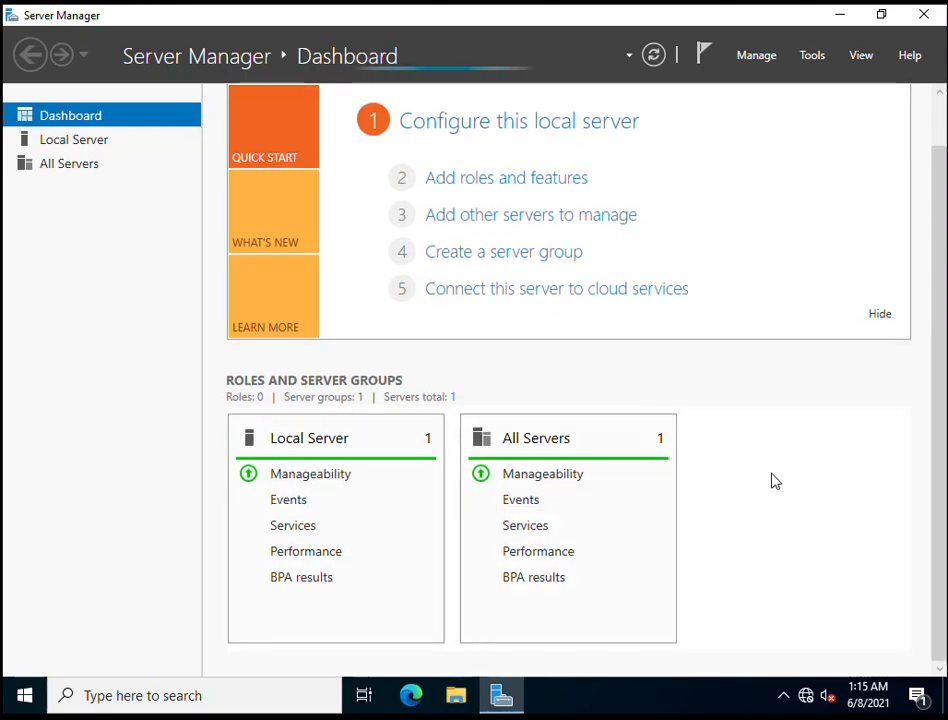
{"action": "scroll", "coordinate": [445, 480], "scroll_direction": "up", "scroll_amount": 1}
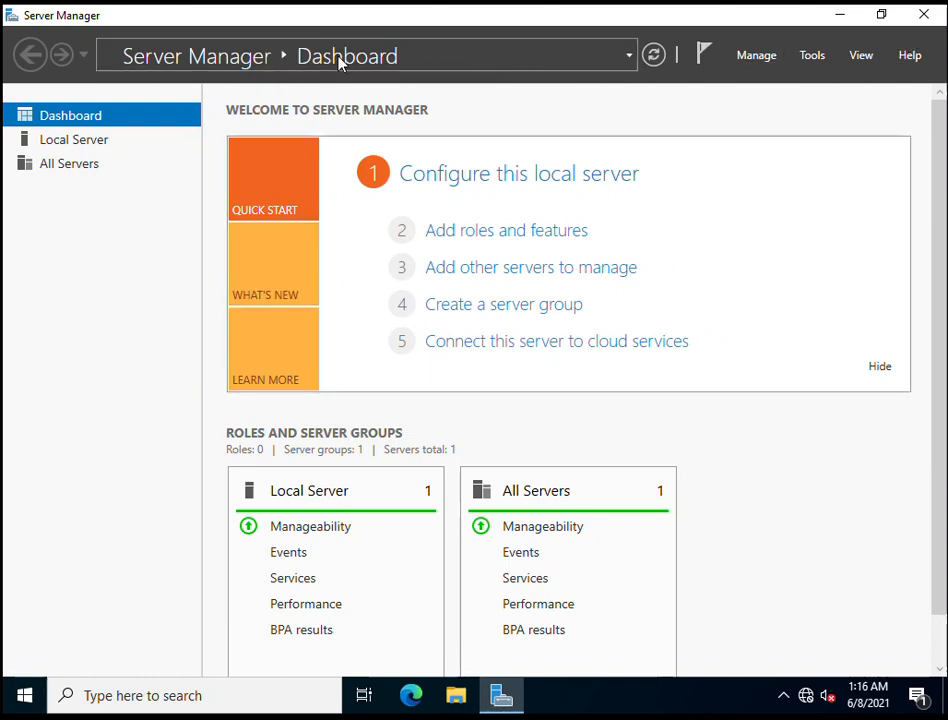
{"action": "left_click", "coordinate": [460, 232]}
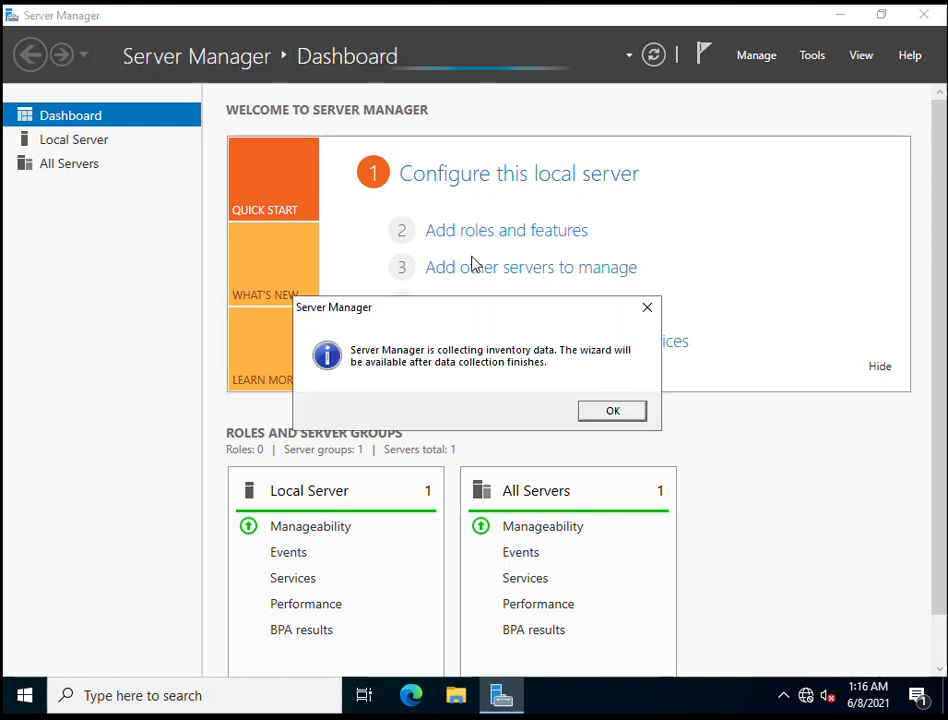
{"action": "left_click", "coordinate": [612, 413]}
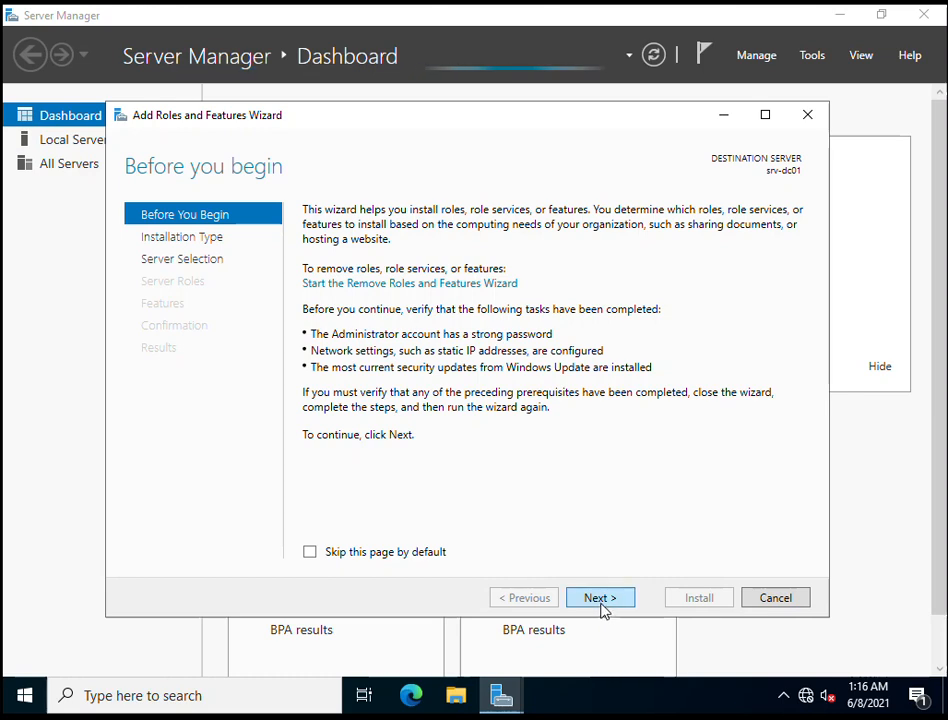
{"action": "left_click", "coordinate": [600, 608]}
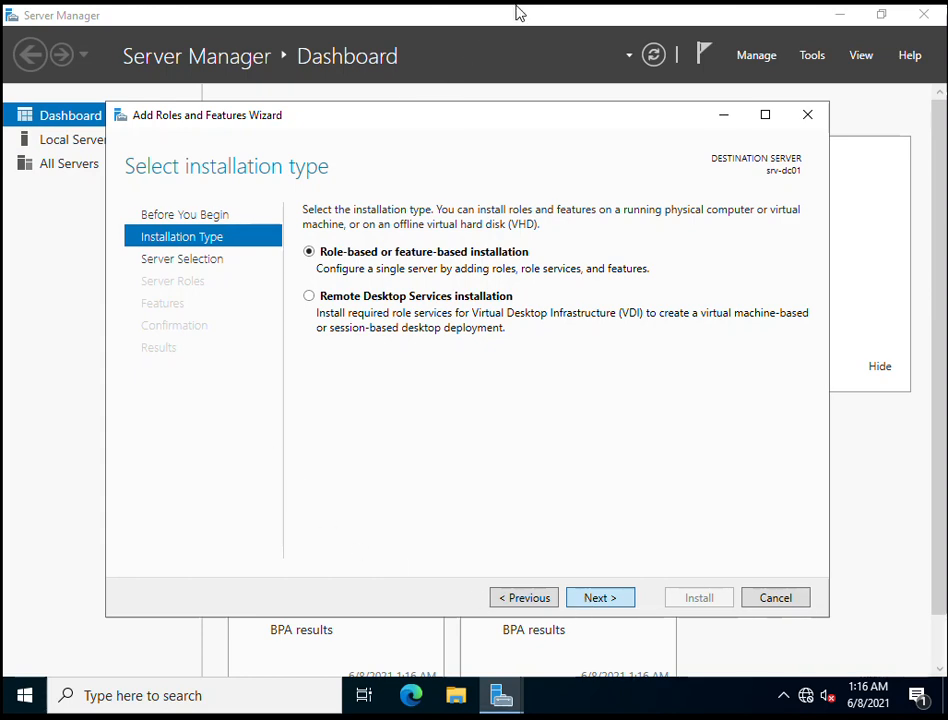
{"action": "key", "text": "Return"}
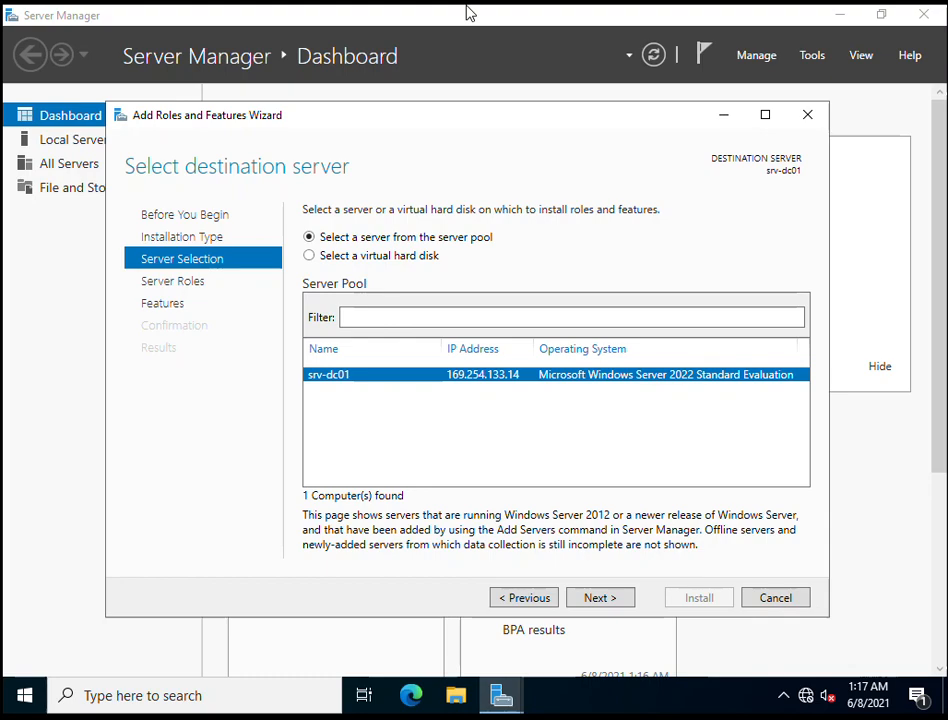
{"action": "left_click", "coordinate": [596, 598]}
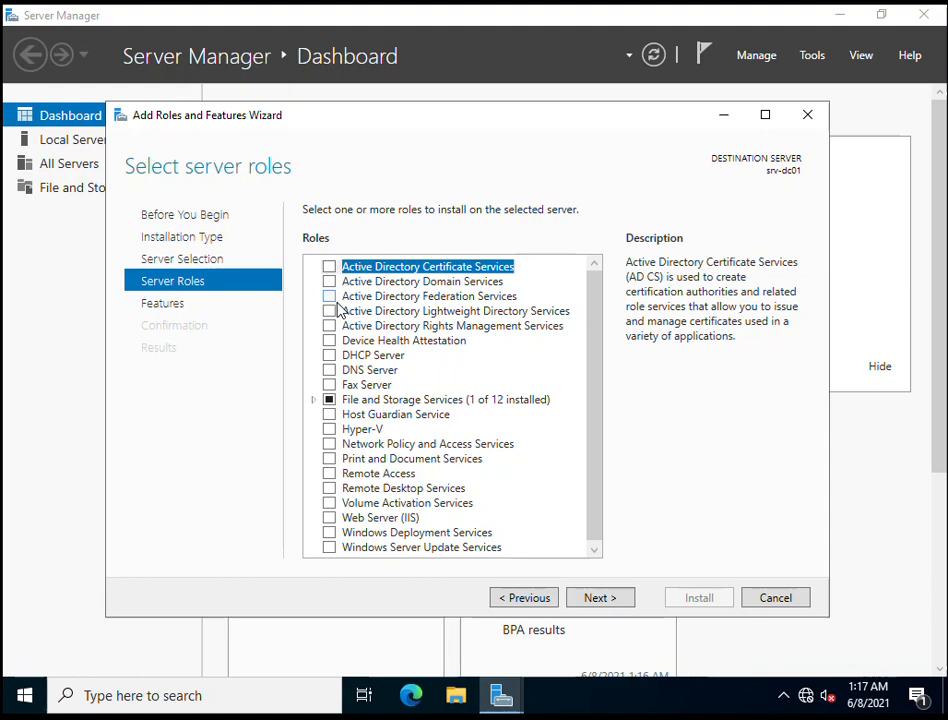
Step: Select the Active Directory Domain Services role with its required features and management tools, and install it
{"action": "left_click", "coordinate": [329, 282]}
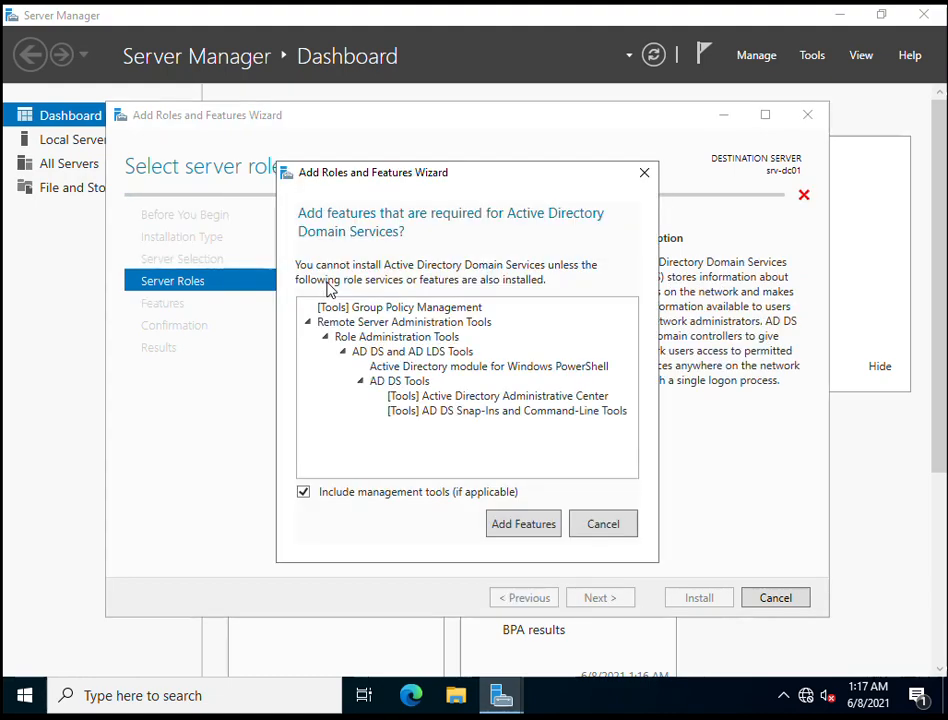
{"action": "left_click", "coordinate": [502, 531]}
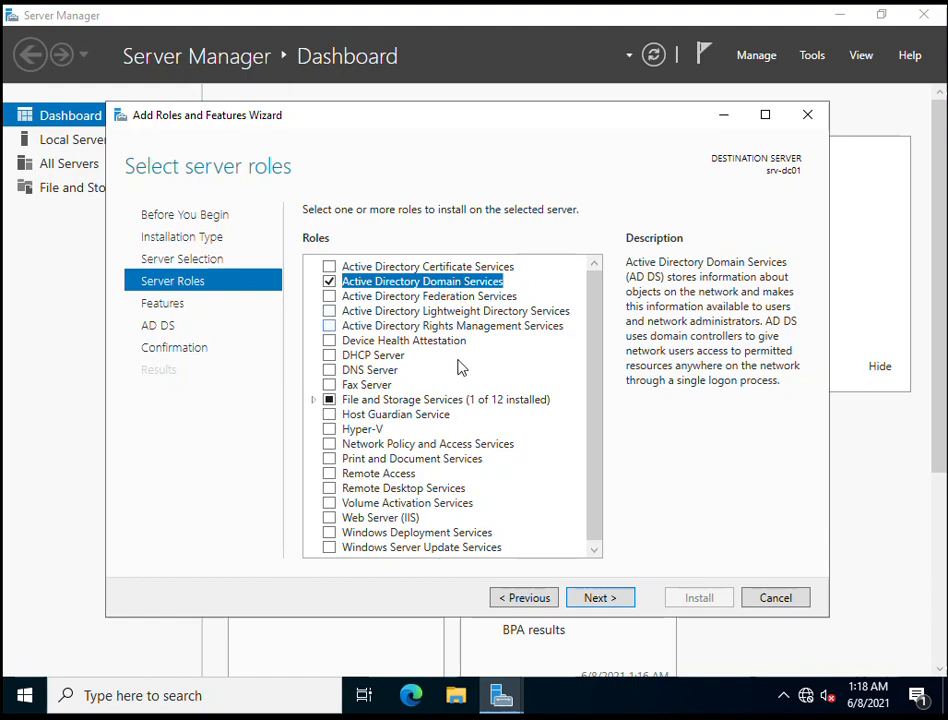
{"action": "left_click", "coordinate": [603, 600]}
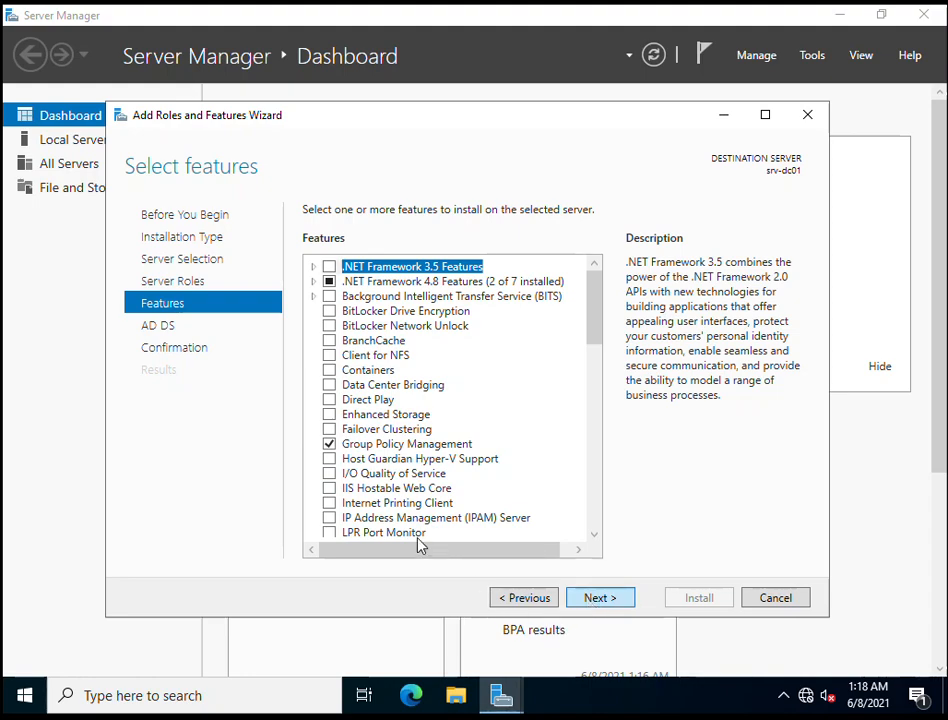
{"action": "key", "text": "Return"}
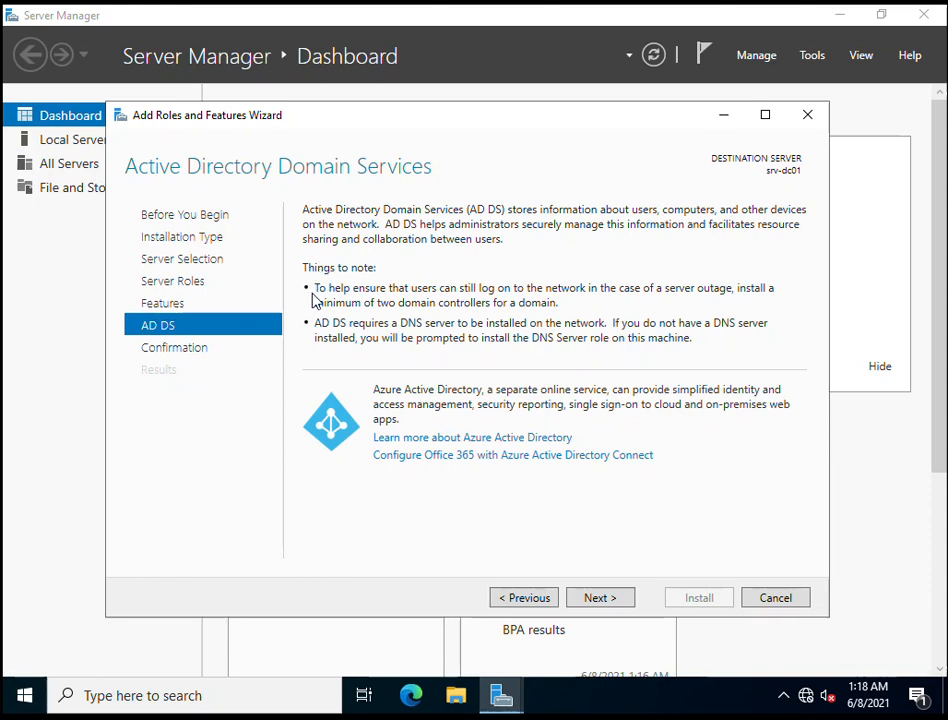
{"action": "left_click", "coordinate": [612, 600]}
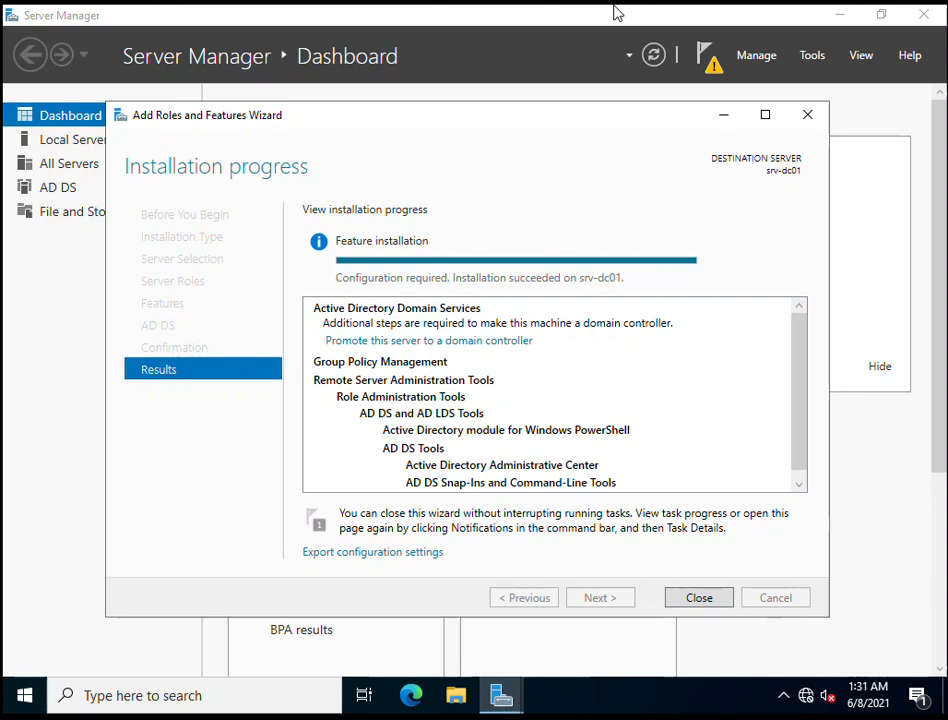
Step: Start promoting this server to a domain controller by adding a new forest with root domain name infoalias.local
{"action": "left_click", "coordinate": [378, 344]}
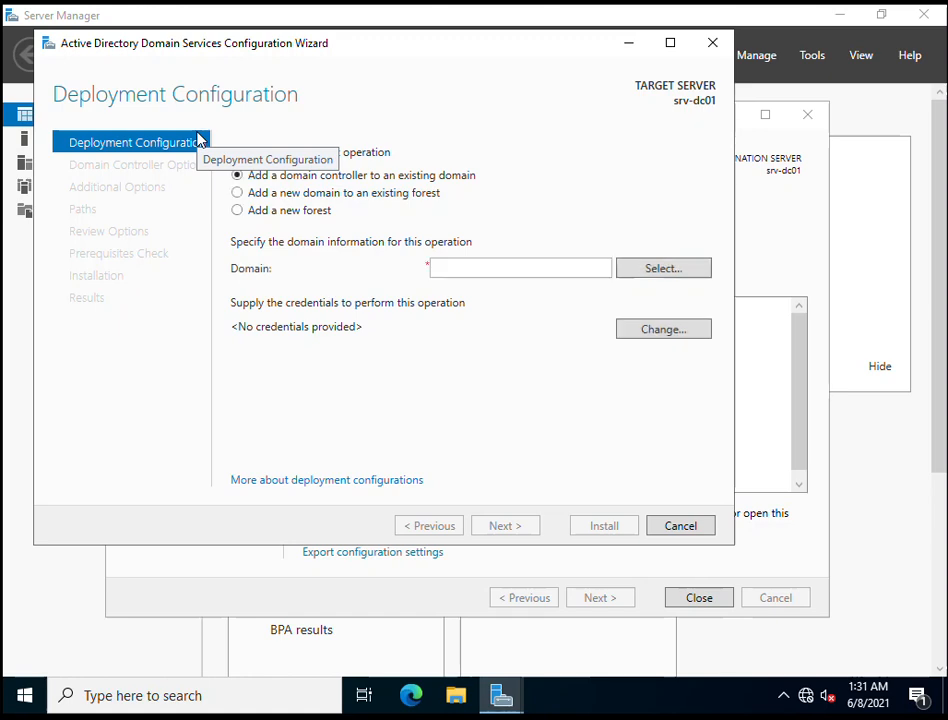
{"action": "left_click", "coordinate": [237, 211]}
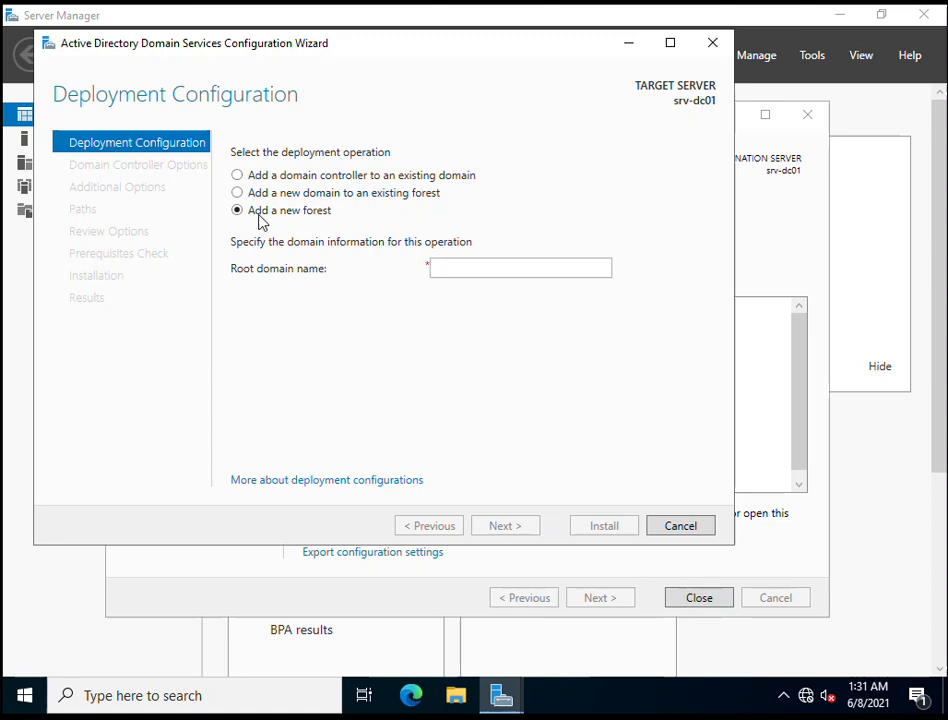
{"action": "left_click", "coordinate": [458, 269]}
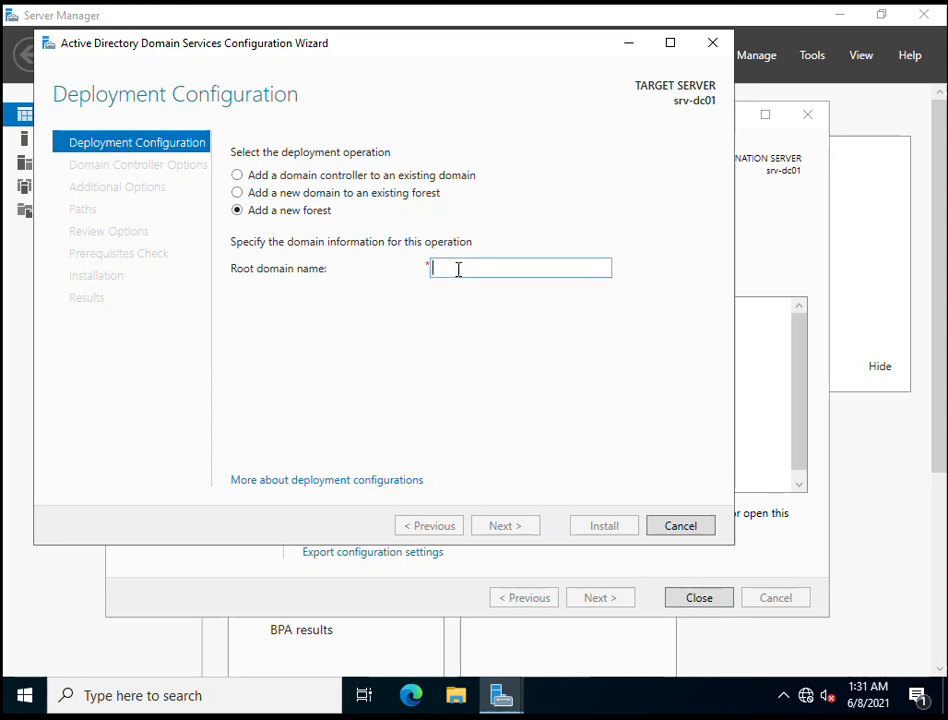
{"action": "type", "text": "info"}
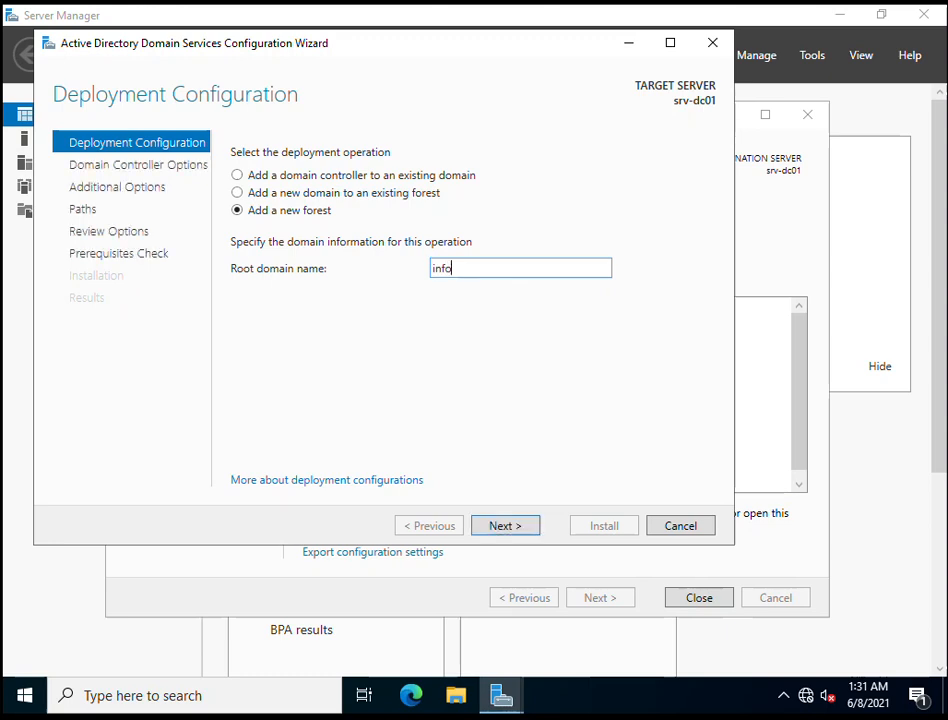
{"action": "type", "text": "alias.local"}
{"action": "left_click", "coordinate": [505, 530]}
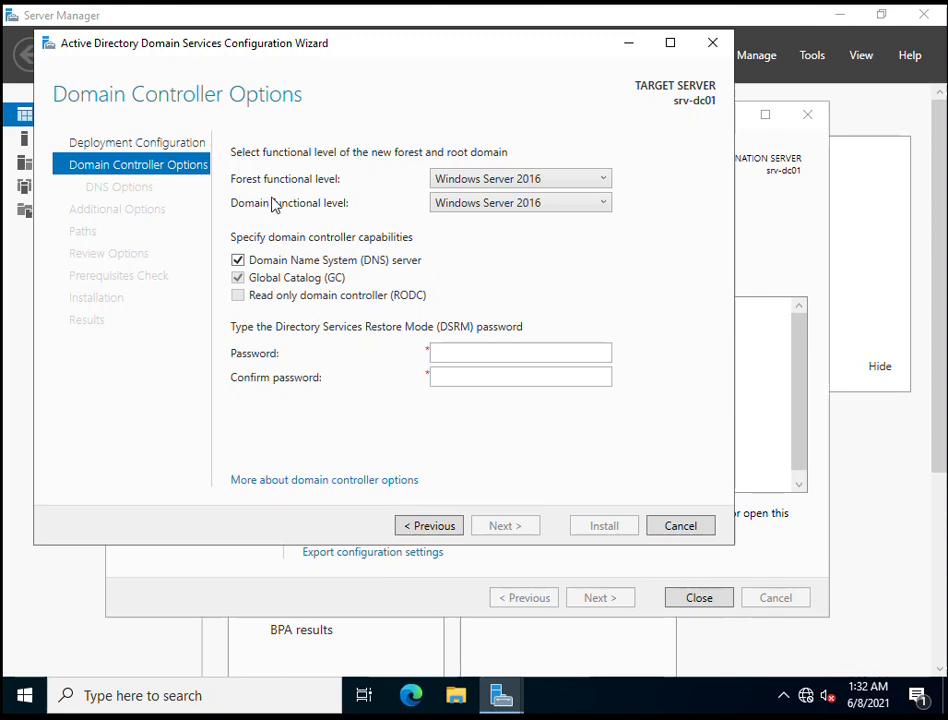
Step: Examine the available forest functional levels, keeping Windows Server 2016 selected
{"action": "left_click", "coordinate": [451, 184]}
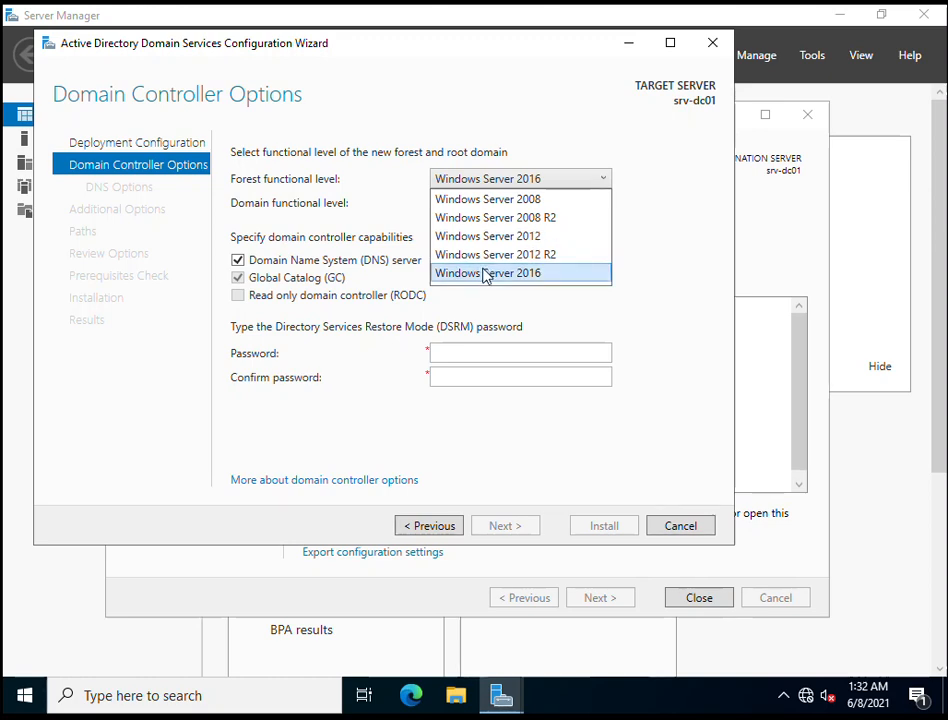
{"action": "left_click", "coordinate": [485, 273]}
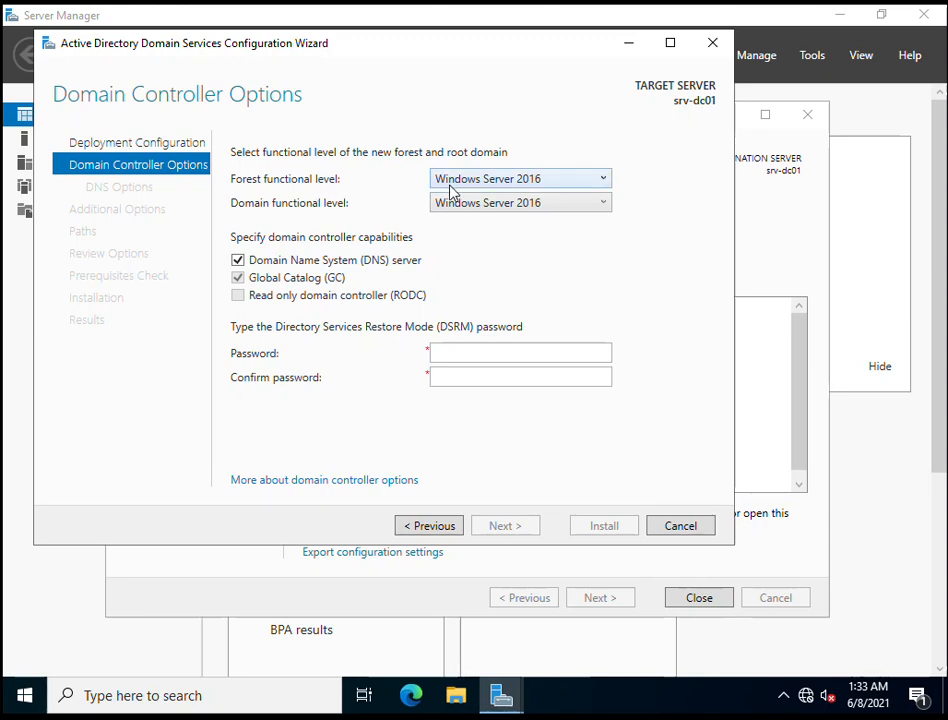
{"action": "left_click", "coordinate": [449, 185]}
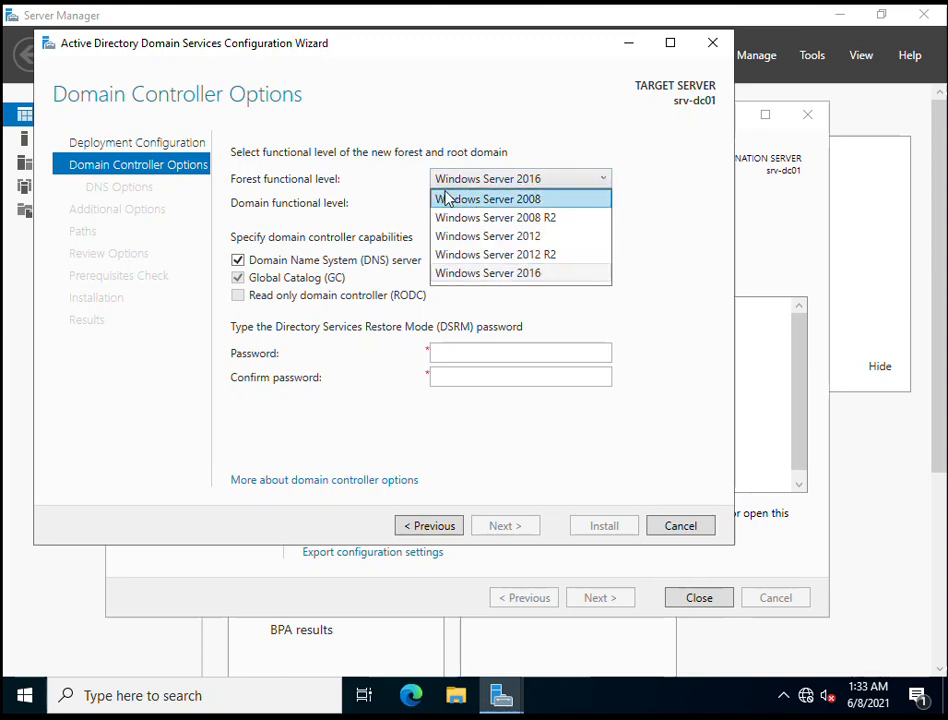
{"action": "left_click", "coordinate": [390, 185]}
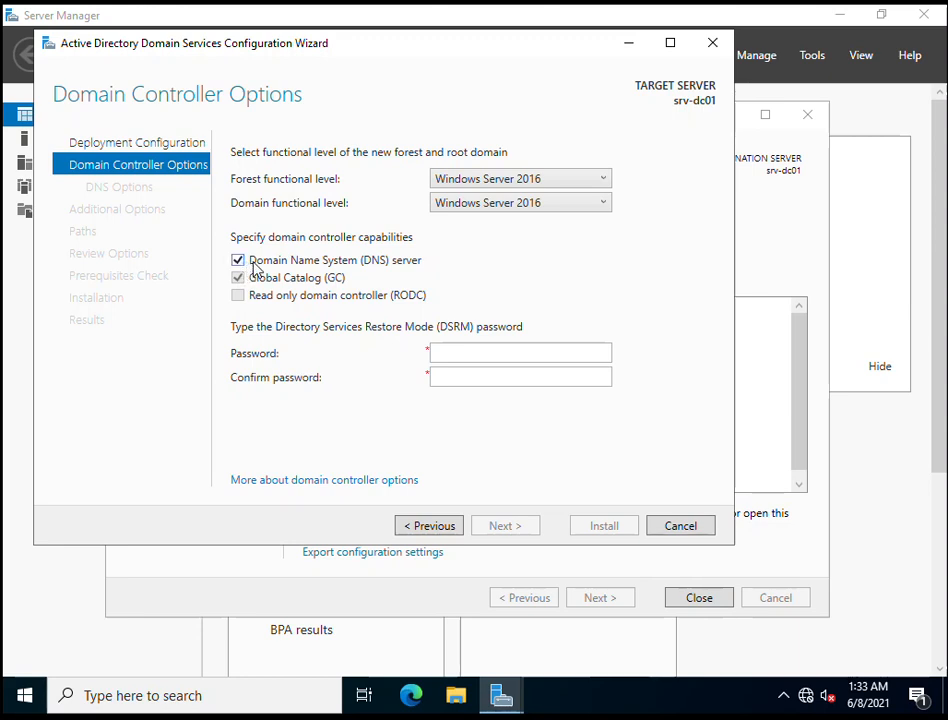
Step: Enter and confirm the Directory Services Restore Mode password and continue to the DNS options
{"action": "left_click", "coordinate": [450, 356]}
{"action": "type", "text": "****"}
{"action": "key", "text": "Tab"}
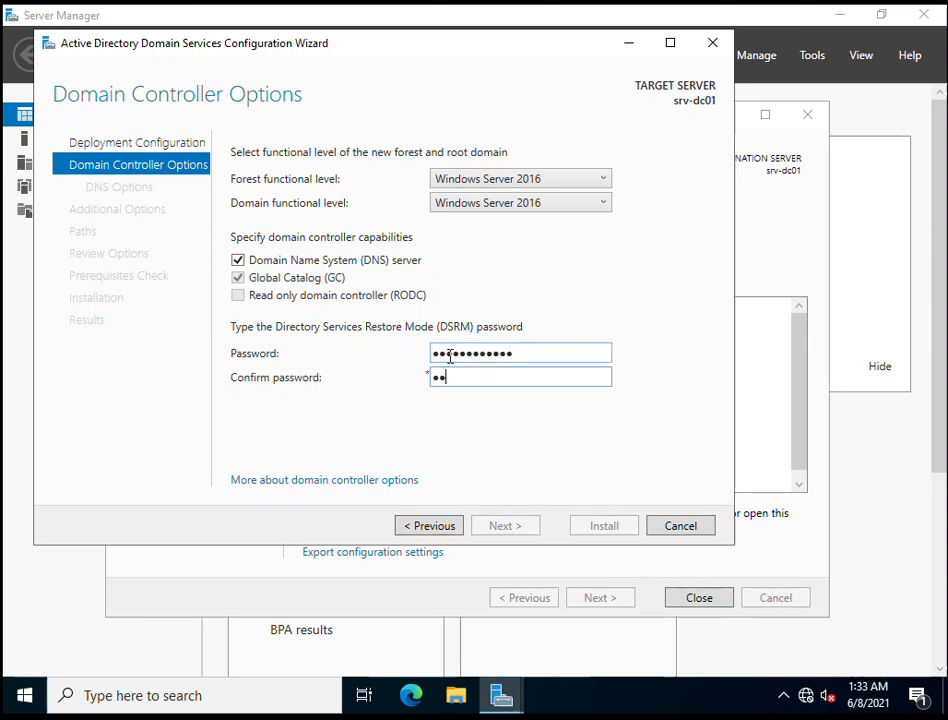
{"action": "type", "text": "************"}
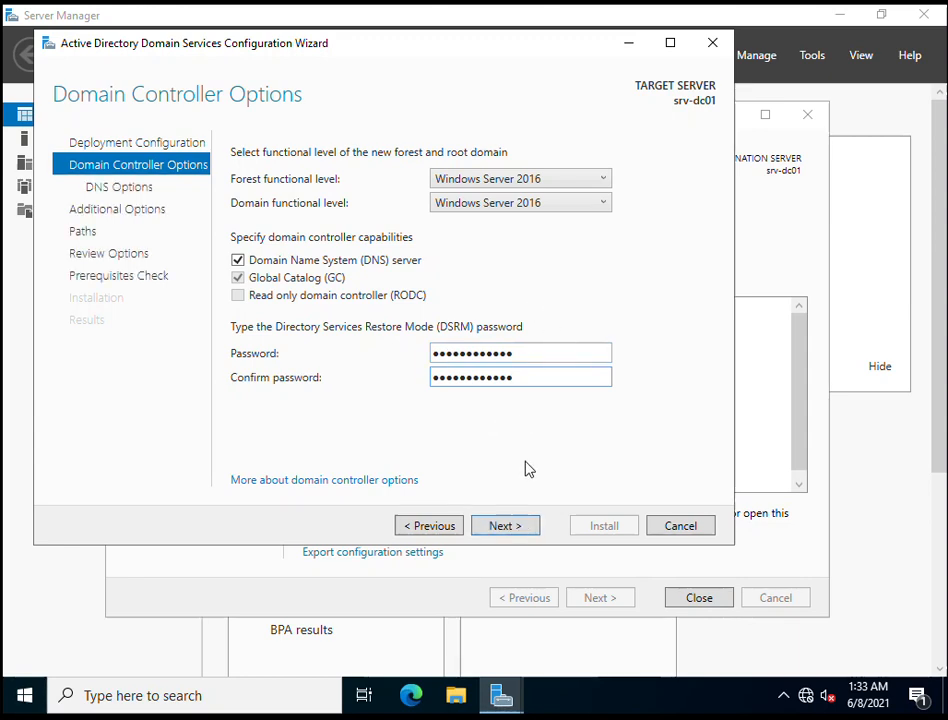
{"action": "left_click", "coordinate": [500, 528]}
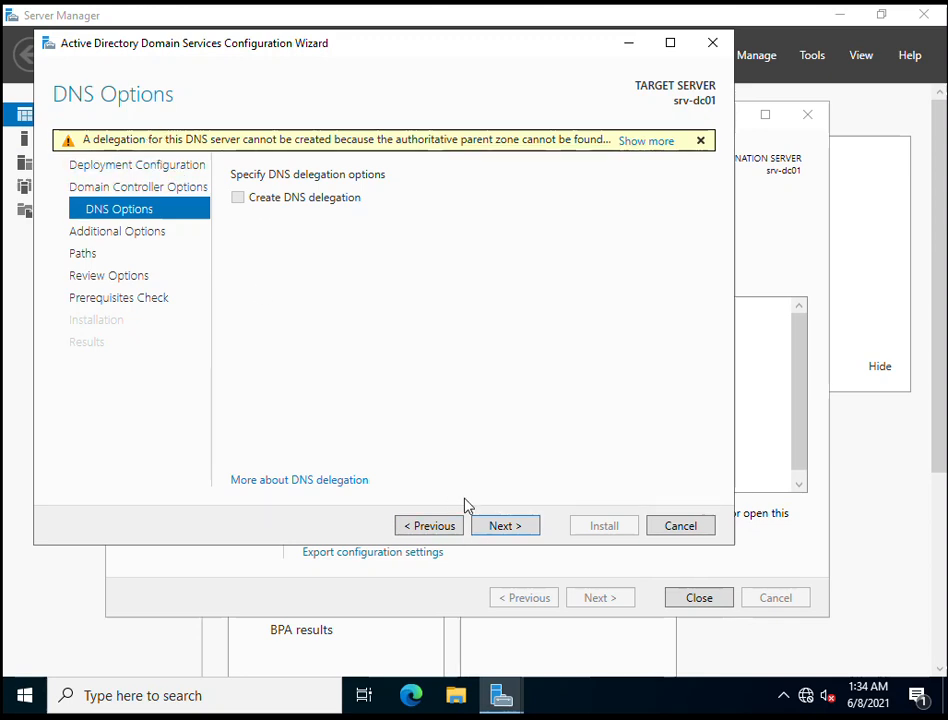
Step: Accept the DNS options, the NetBIOS name INFOALIAS and the default database, log and SYSVOL folders under C:\Windows
{"action": "left_click", "coordinate": [495, 527]}
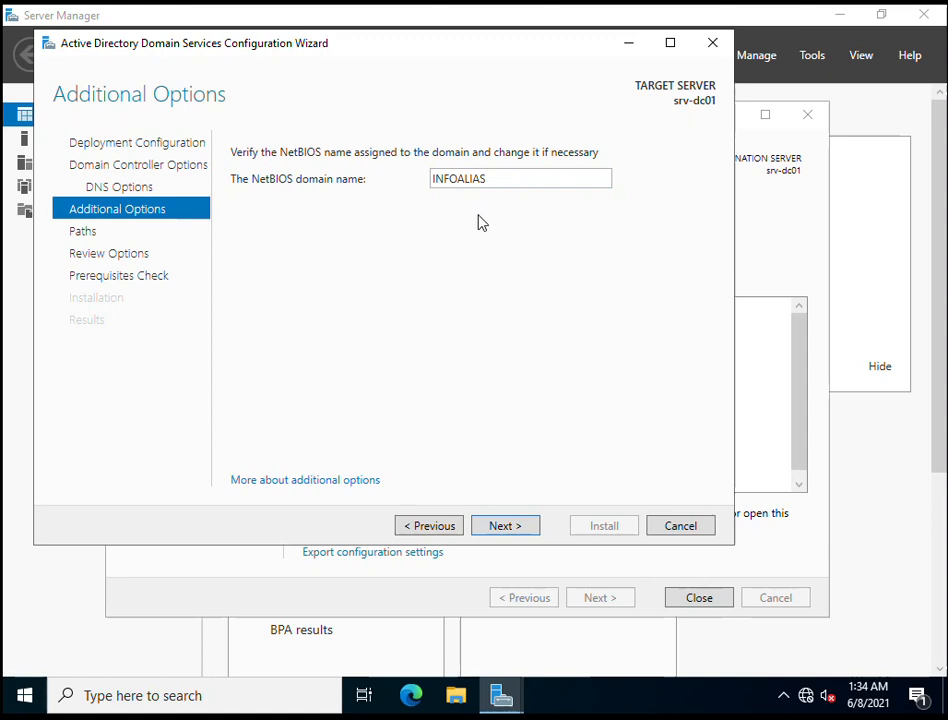
{"action": "left_click", "coordinate": [500, 527]}
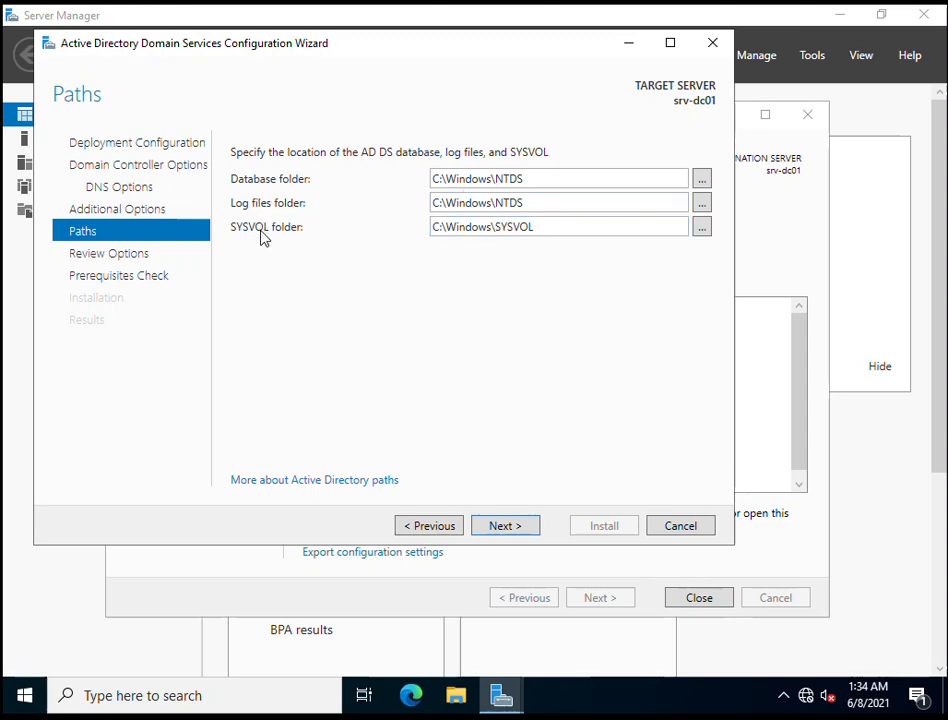
{"action": "left_click", "coordinate": [702, 182]}
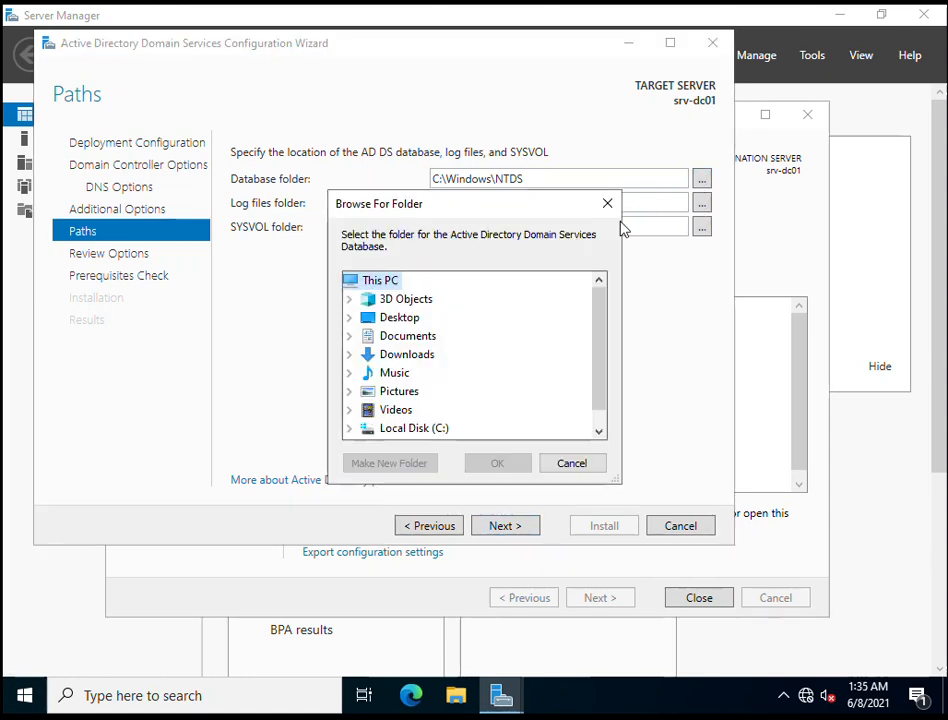
{"action": "left_click", "coordinate": [572, 464]}
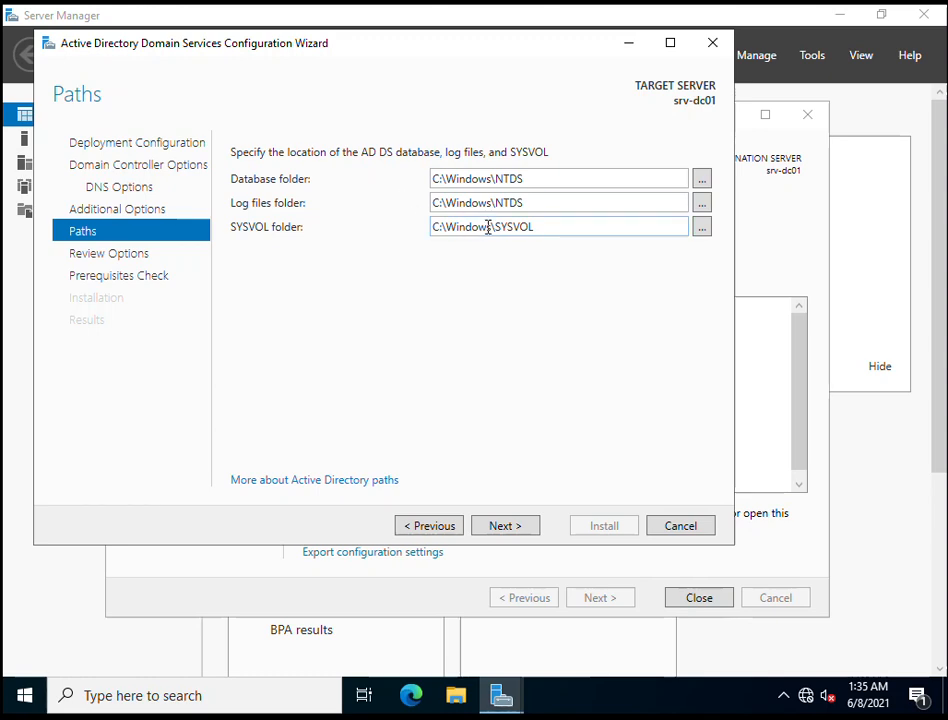
{"action": "left_click", "coordinate": [497, 530]}
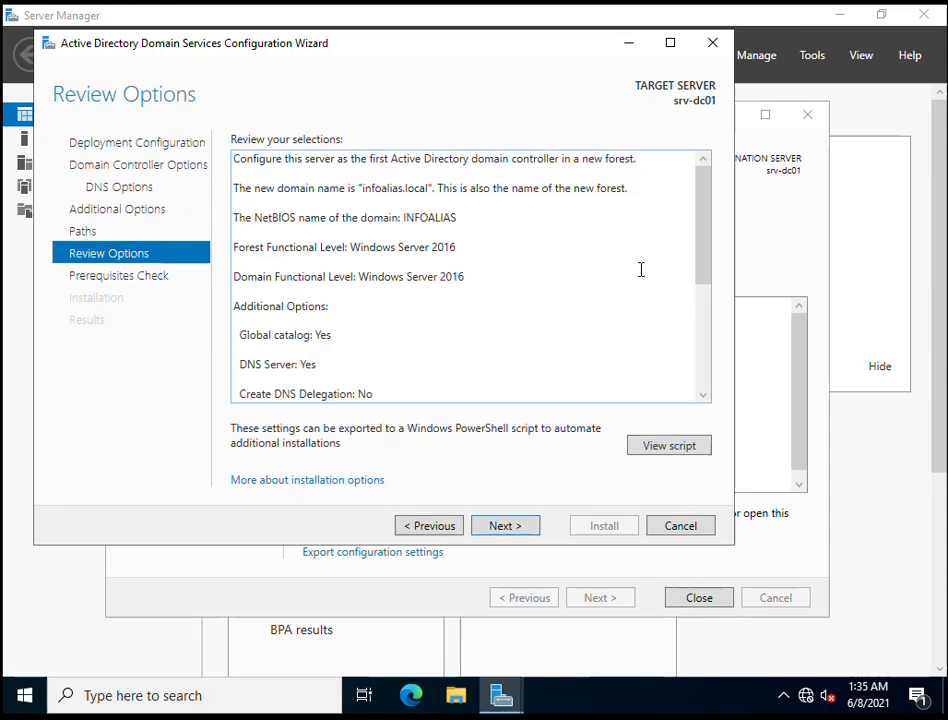
Step: Review the selected options and the prerequisites check results, and install the domain controller configuration
{"action": "scroll", "coordinate": [641, 269], "scroll_direction": "down", "scroll_amount": 3}
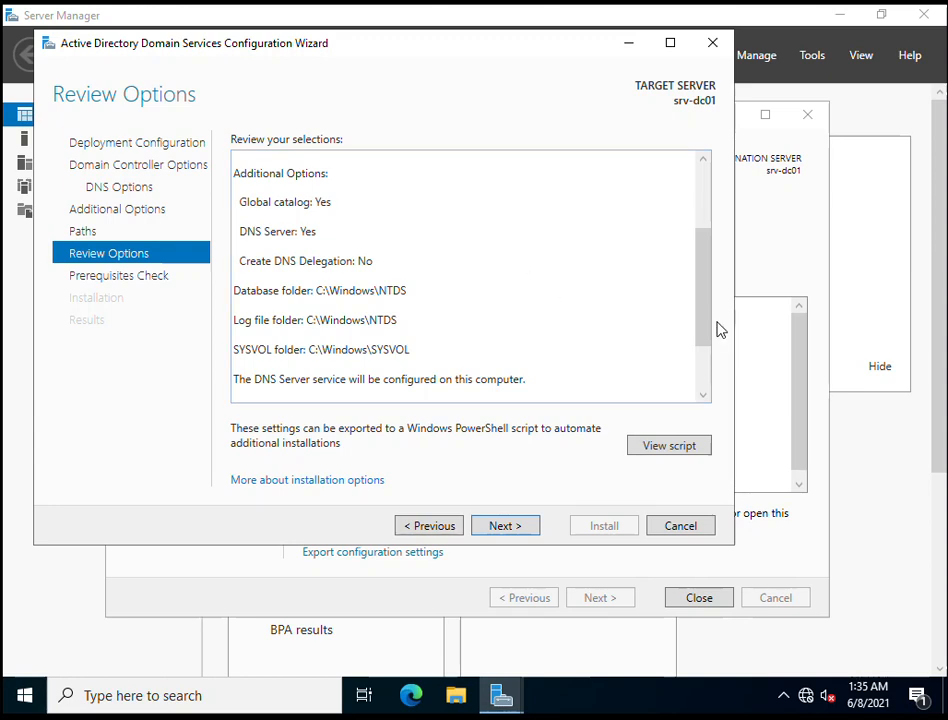
{"action": "key", "text": "ctrl+a"}
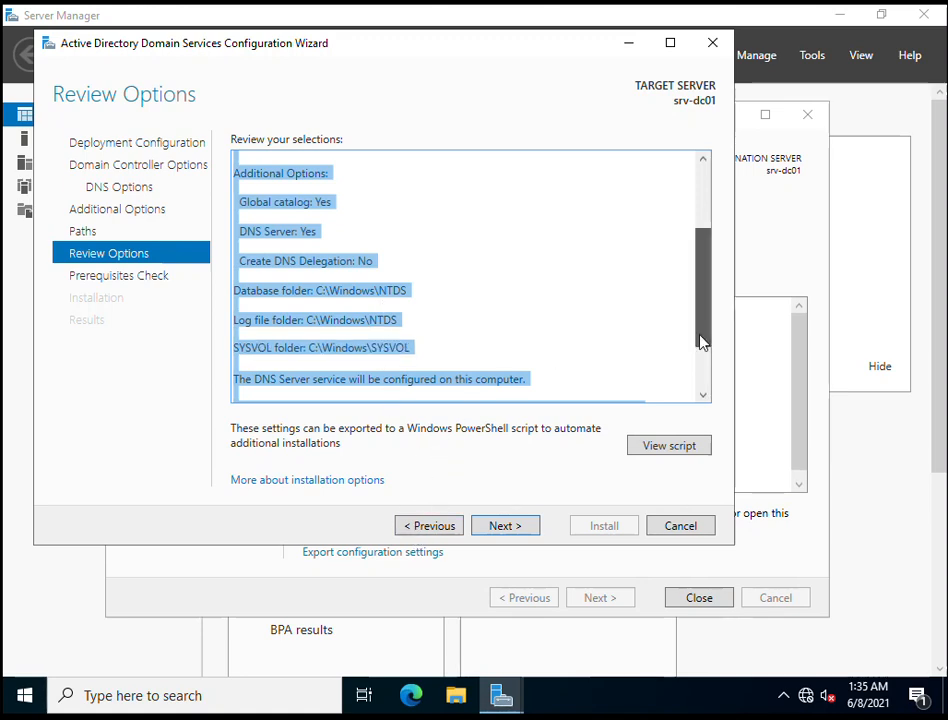
{"action": "left_click_drag", "start_coordinate": [700, 339], "coordinate": [713, 201]}
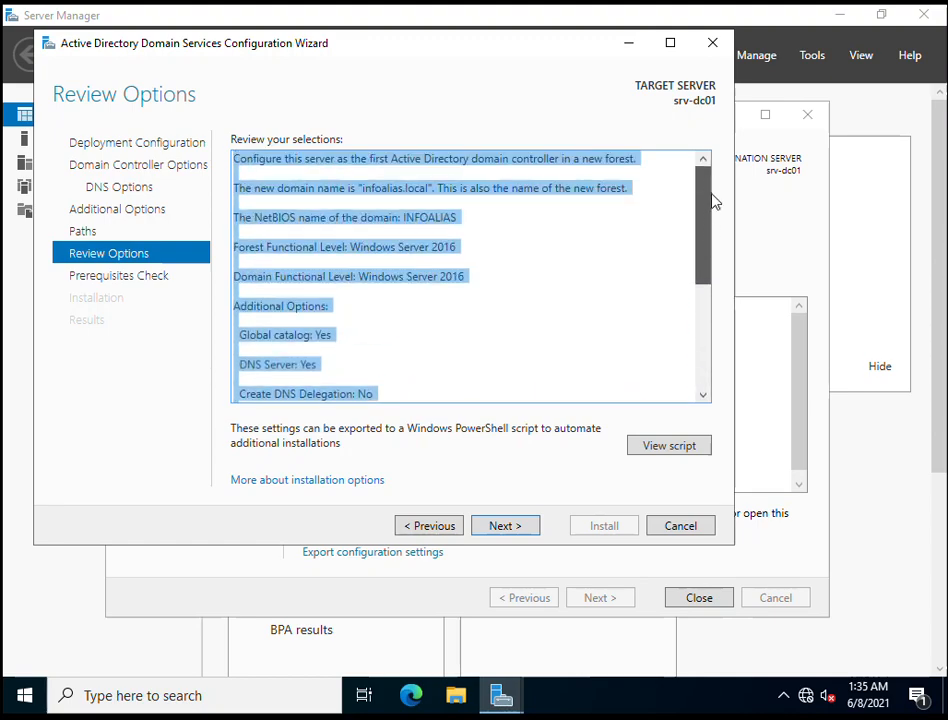
{"action": "left_click", "coordinate": [507, 526]}
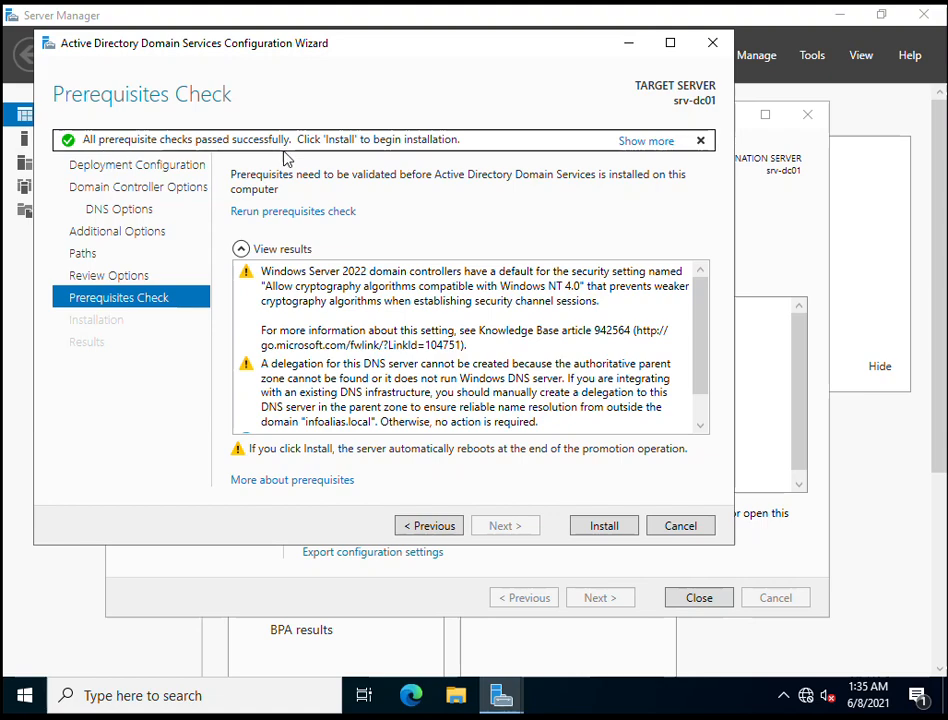
{"action": "scroll", "coordinate": [461, 415], "scroll_direction": "down", "scroll_amount": 1}
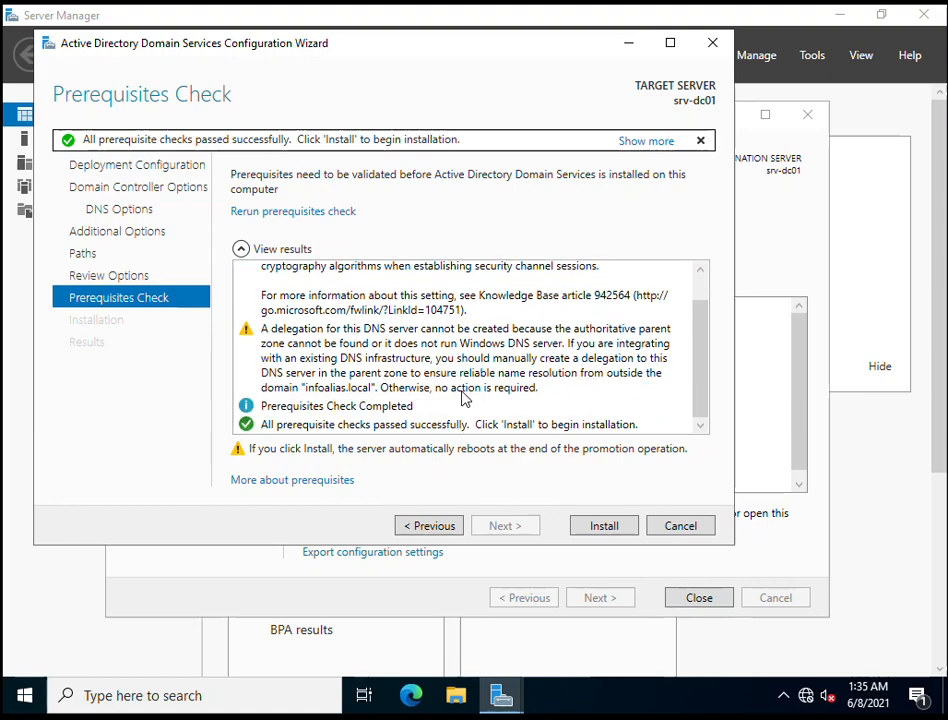
{"action": "left_click", "coordinate": [606, 529]}
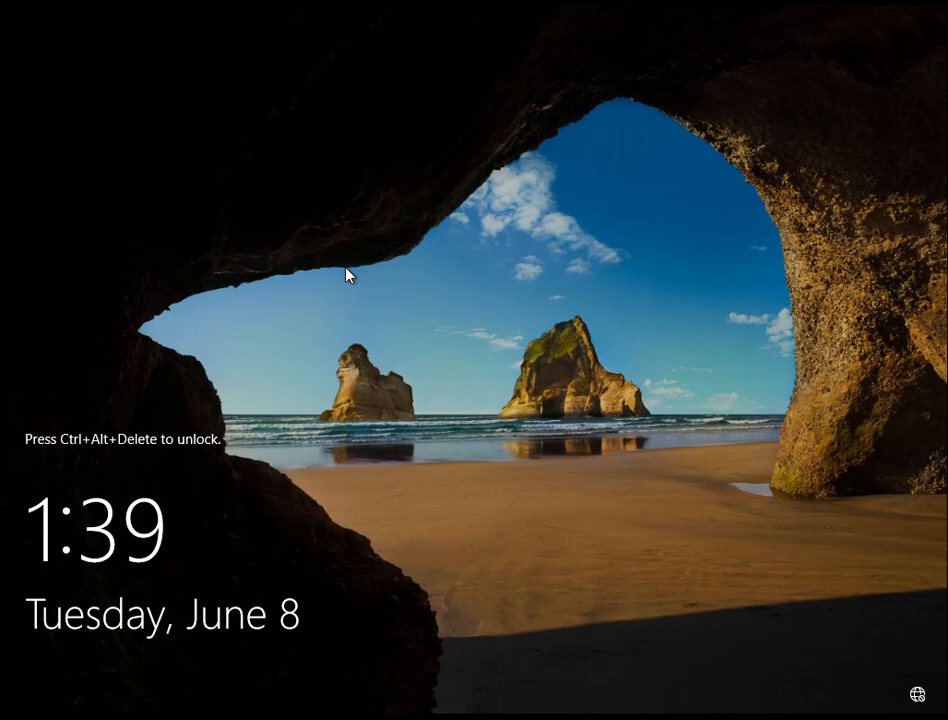
Step: Unlock the restarted server to reach the account sign-in screen
{"action": "key", "text": "ctrl+alt+Delete"}
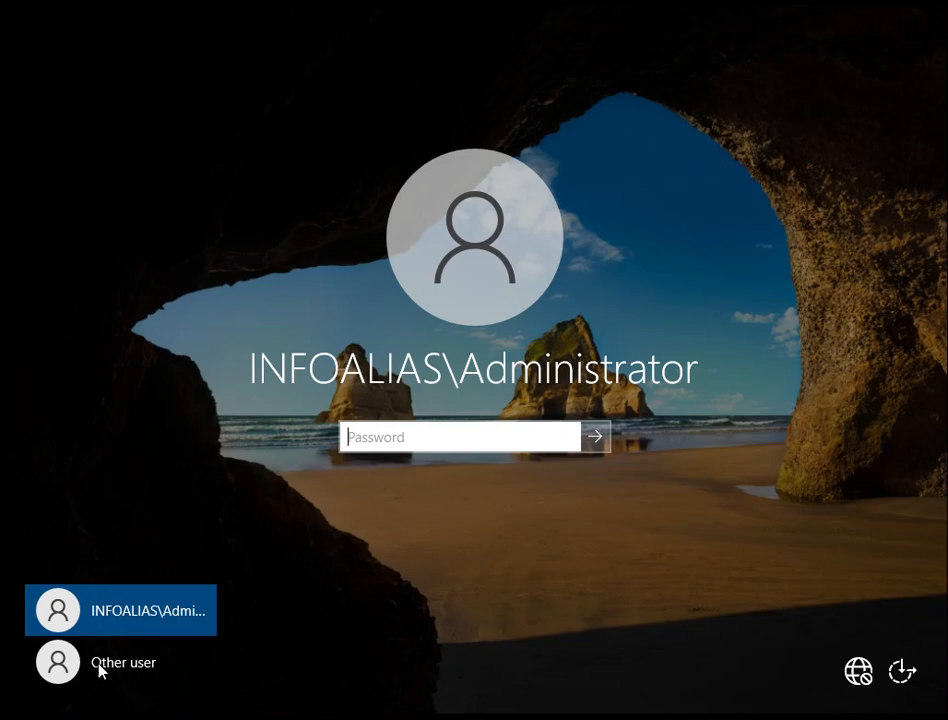
{"action": "left_click", "coordinate": [180, 644]}
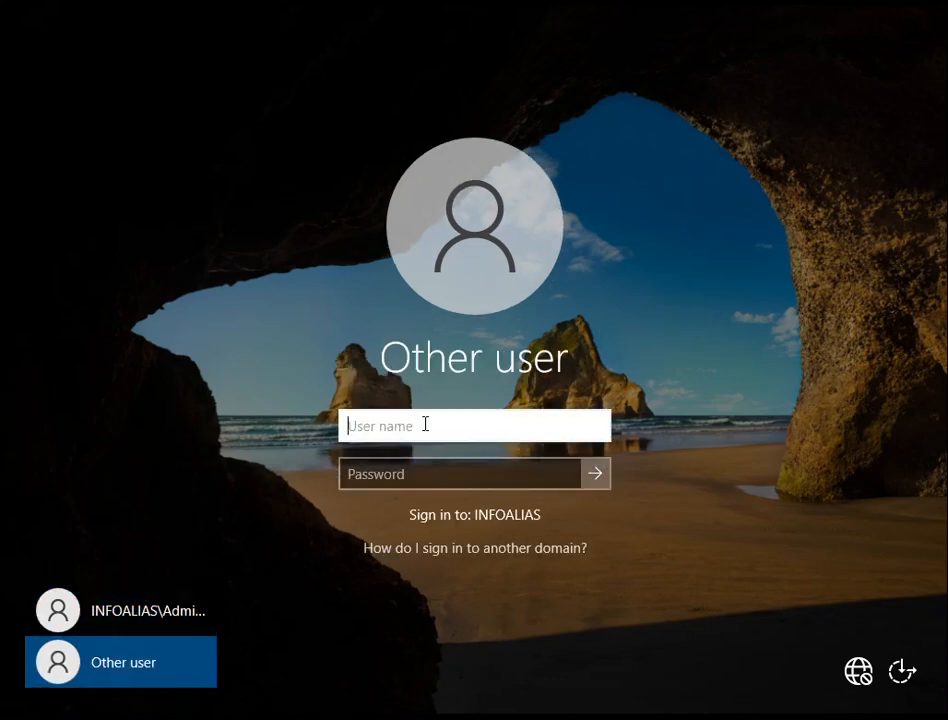
{"action": "type", "text": ".\\"}
{"action": "left_click", "coordinate": [165, 600]}
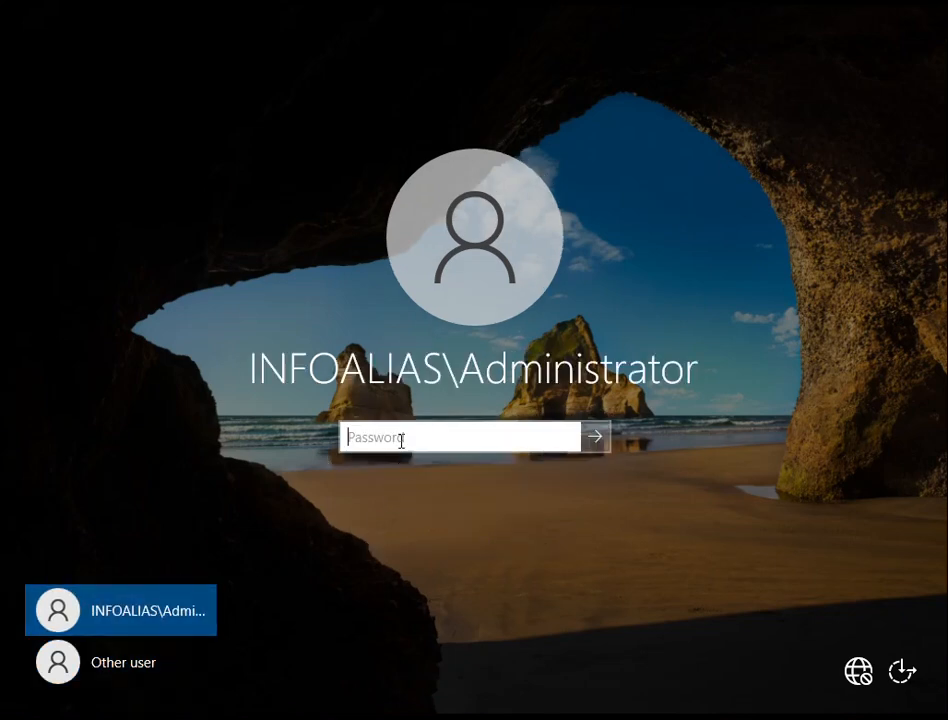
Step: Enter the account password and sign in as INFOALIAS\Administrator
{"action": "type", "text": "•••••••"}
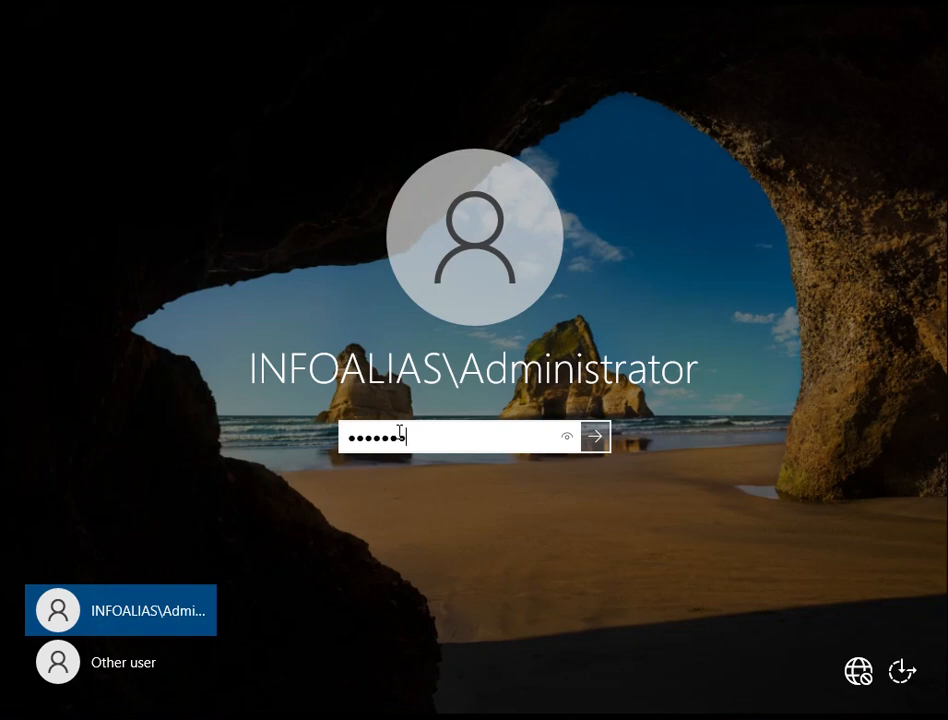
{"action": "key", "text": "BackSpace"}
{"action": "key", "text": "BackSpace"}
{"action": "key", "text": "BackSpace"}
{"action": "key", "text": "BackSpace"}
{"action": "key", "text": "BackSpace"}
{"action": "key", "text": "BackSpace"}
{"action": "key", "text": "BackSpace"}
{"action": "type", "text": "••••••••••"}
{"action": "key", "text": "Return"}
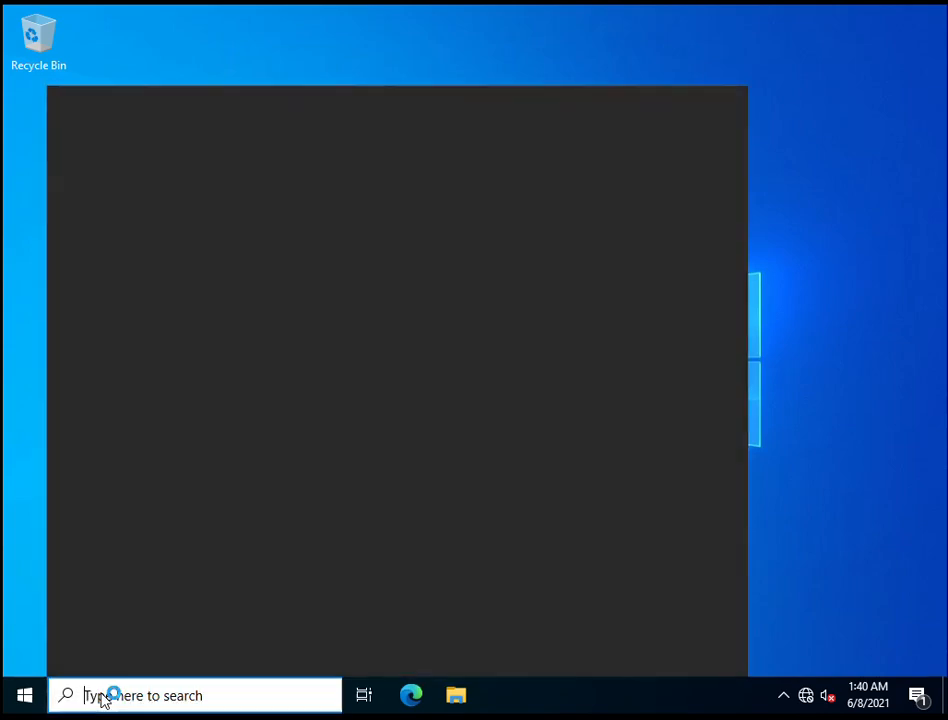
Step: Run whoami in Command Prompt to check which domain account is signed in, and close the window
{"action": "type", "text": "cmd"}
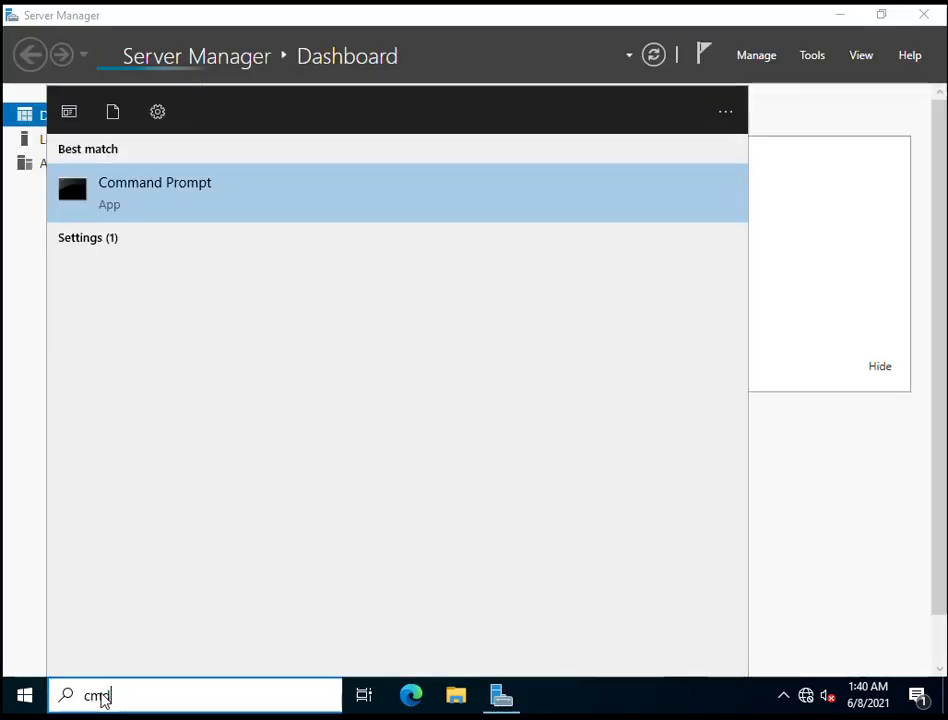
{"action": "key", "text": "Return"}
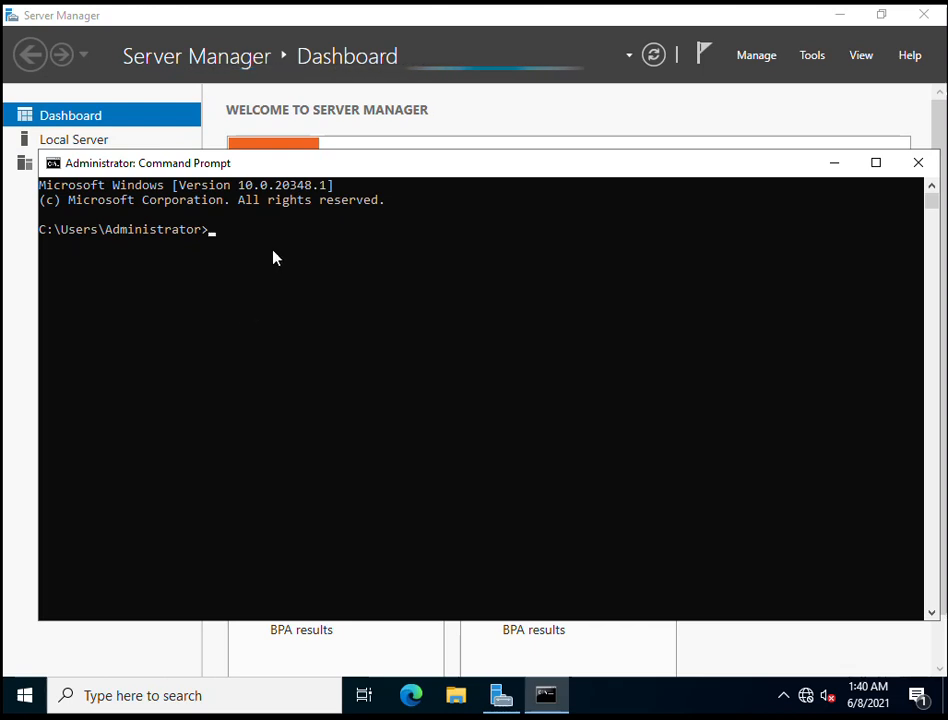
{"action": "type", "text": "whoami"}
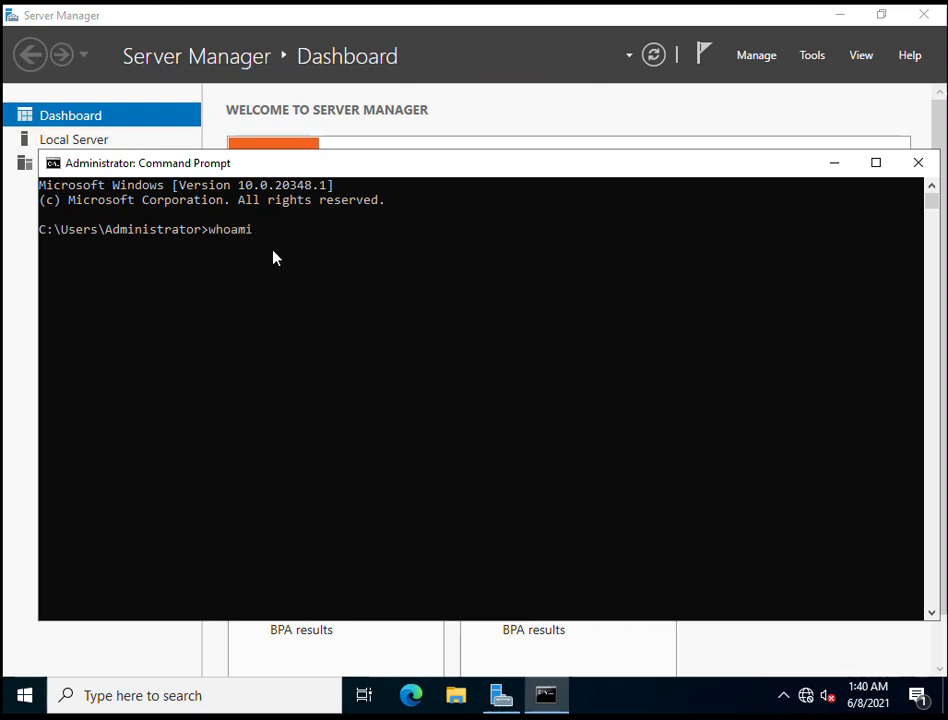
{"action": "key", "text": "Return"}
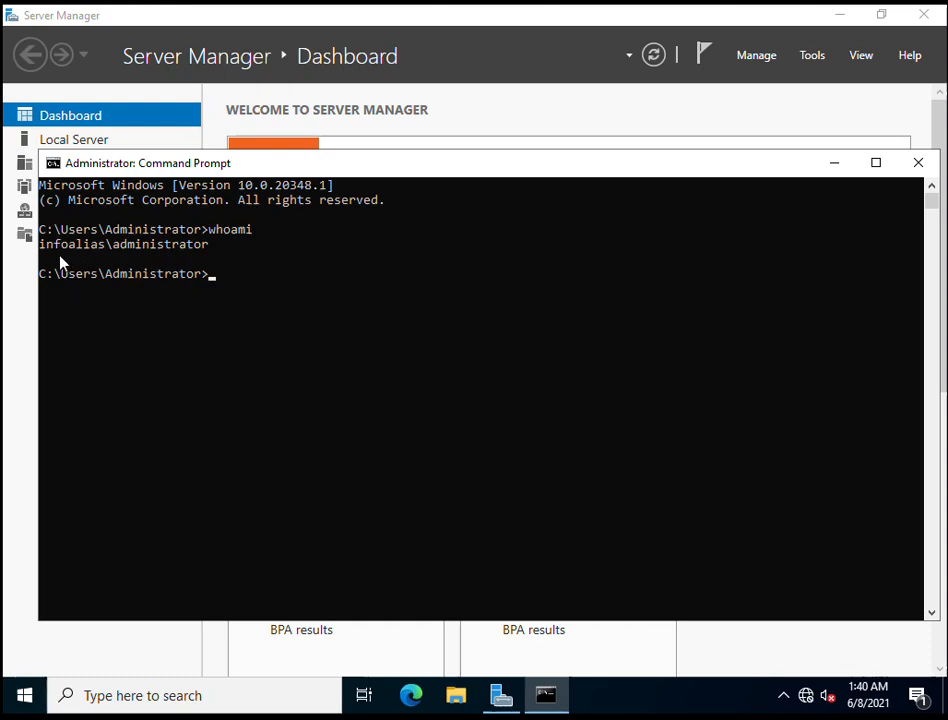
{"action": "left_click_drag", "start_coordinate": [40, 262], "coordinate": [97, 262]}
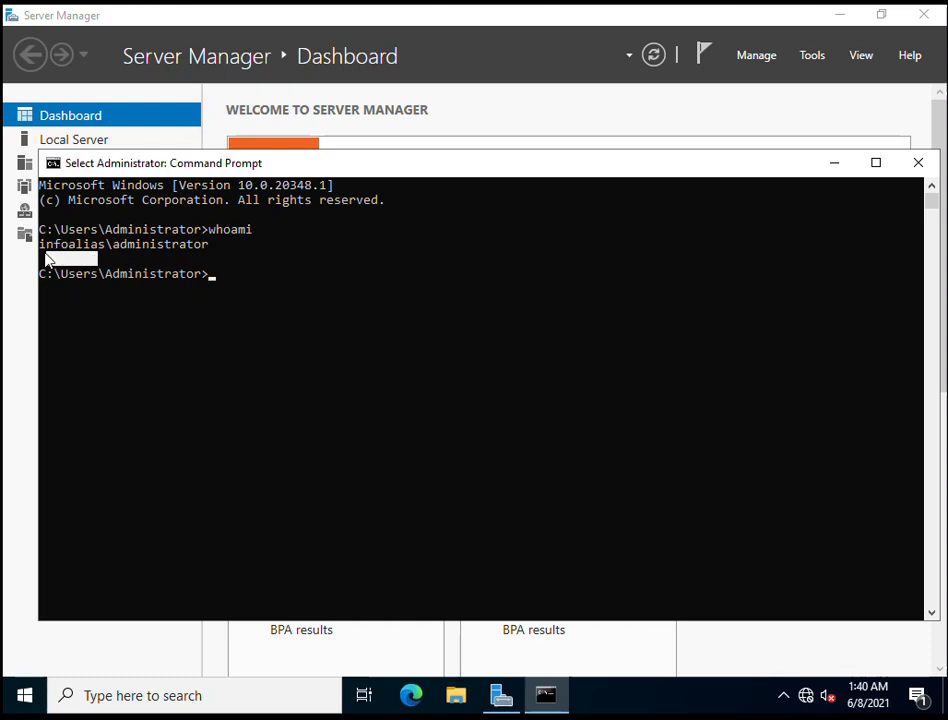
{"action": "left_click_drag", "start_coordinate": [40, 246], "coordinate": [64, 247]}
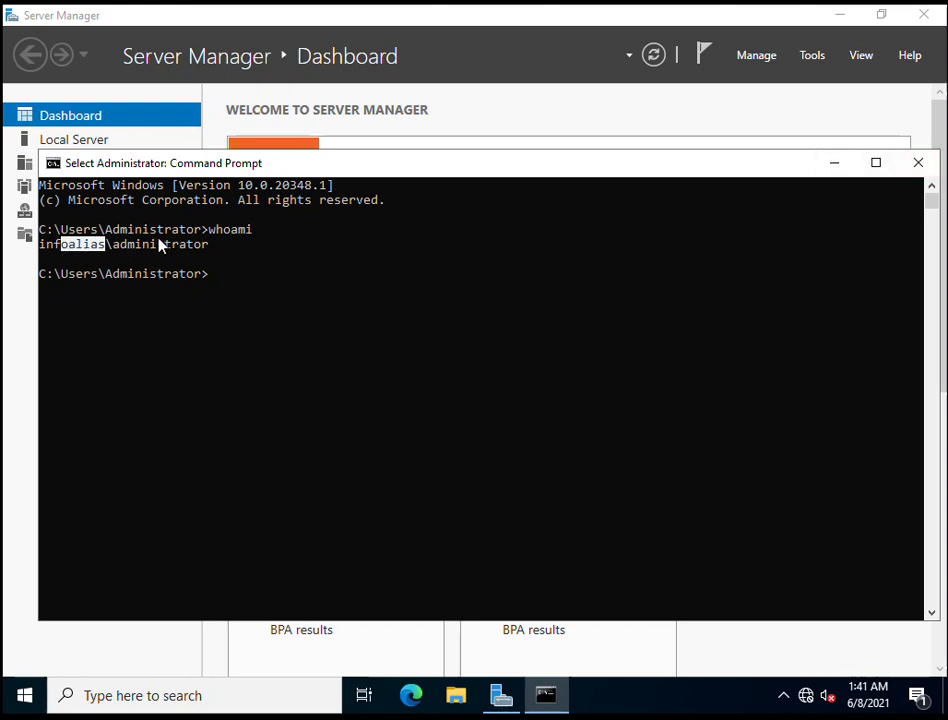
{"action": "left_click", "coordinate": [919, 164]}
Step: Open Active Directory Users and Computers and close Server Manager
{"action": "left_click", "coordinate": [25, 697]}
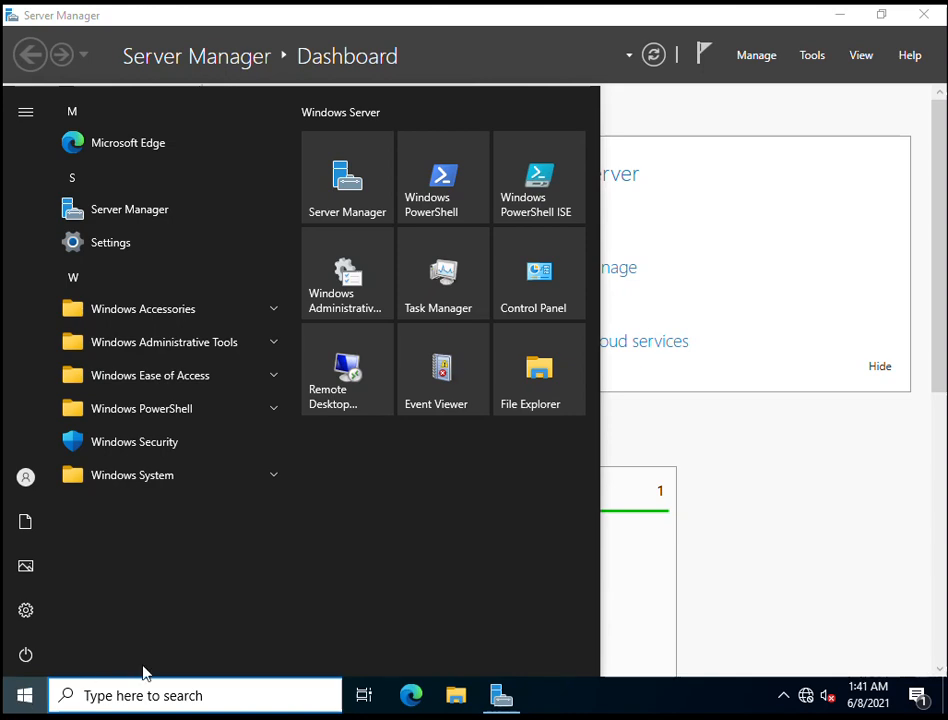
{"action": "left_click", "coordinate": [222, 345]}
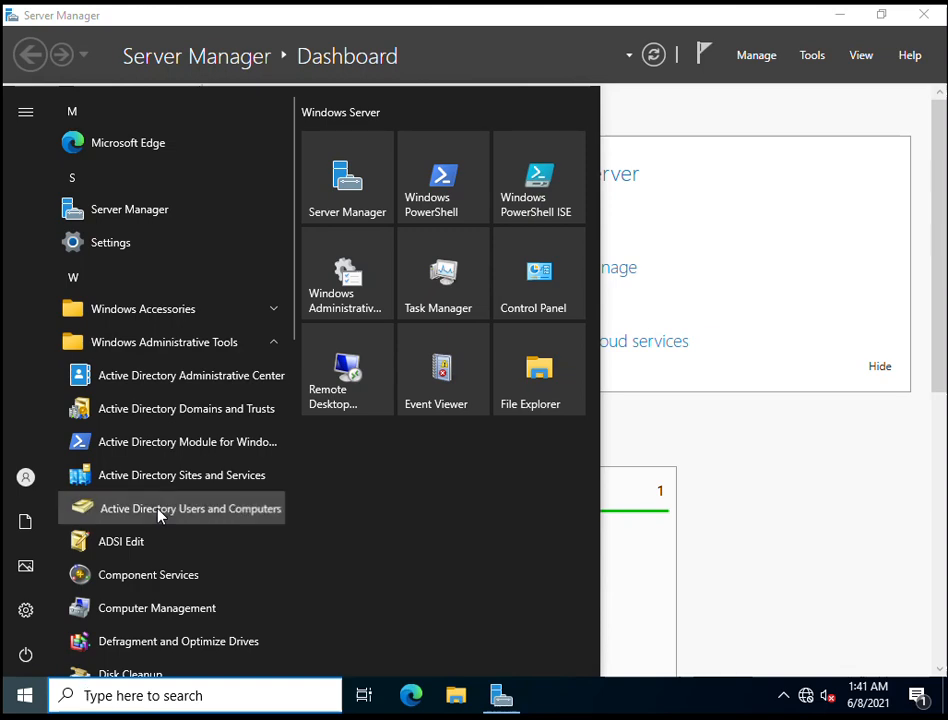
{"action": "left_click", "coordinate": [220, 532]}
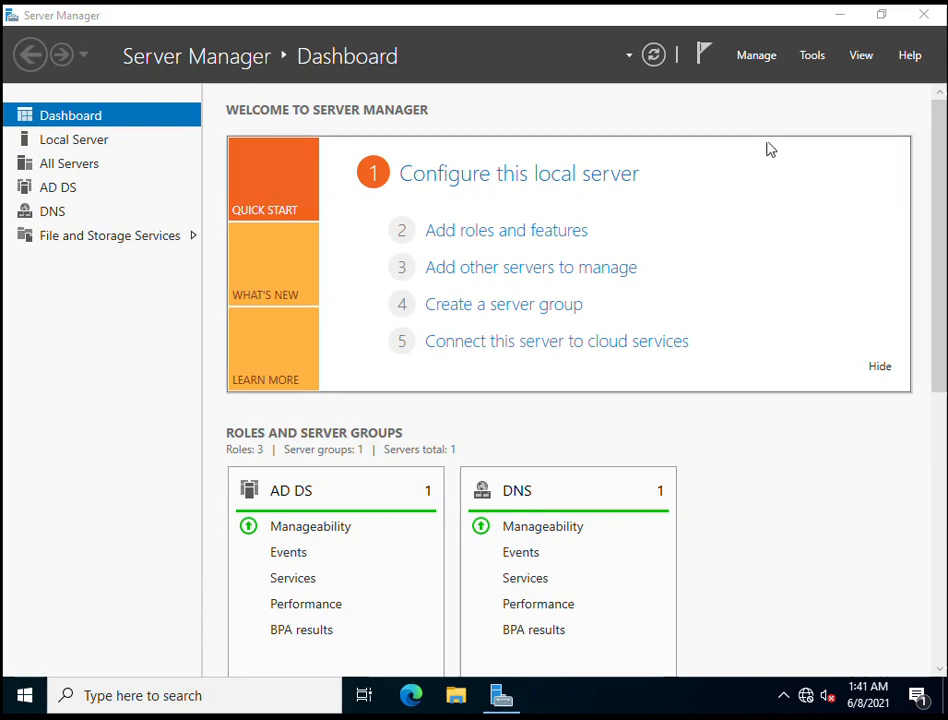
{"action": "left_click", "coordinate": [923, 16]}
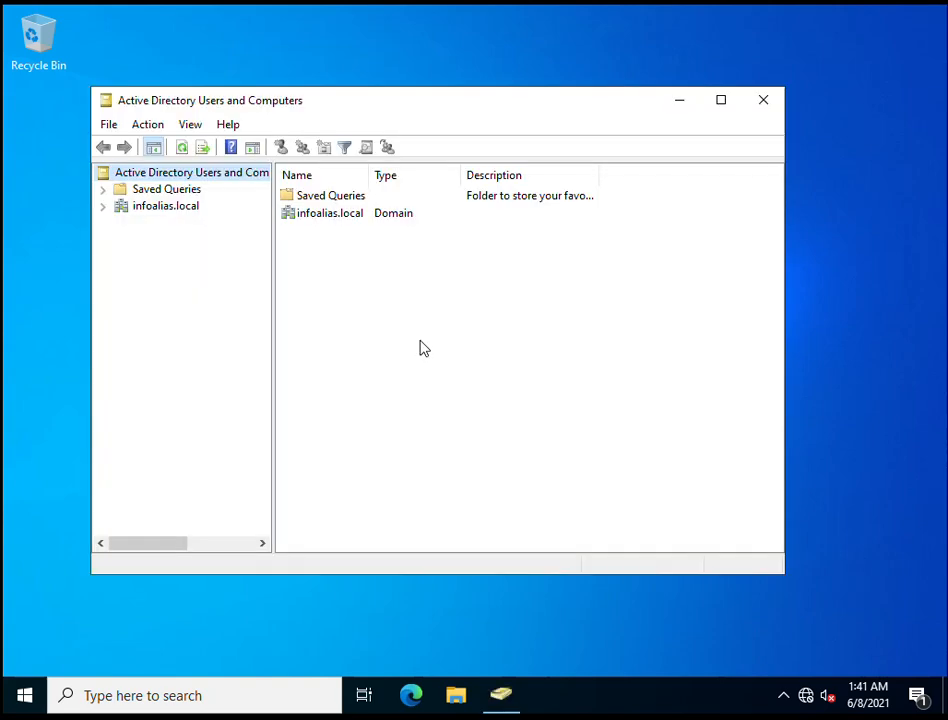
Step: Expand the infoalias.local domain and examine the contents of its Builtin and Computers containers
{"action": "left_click", "coordinate": [103, 208]}
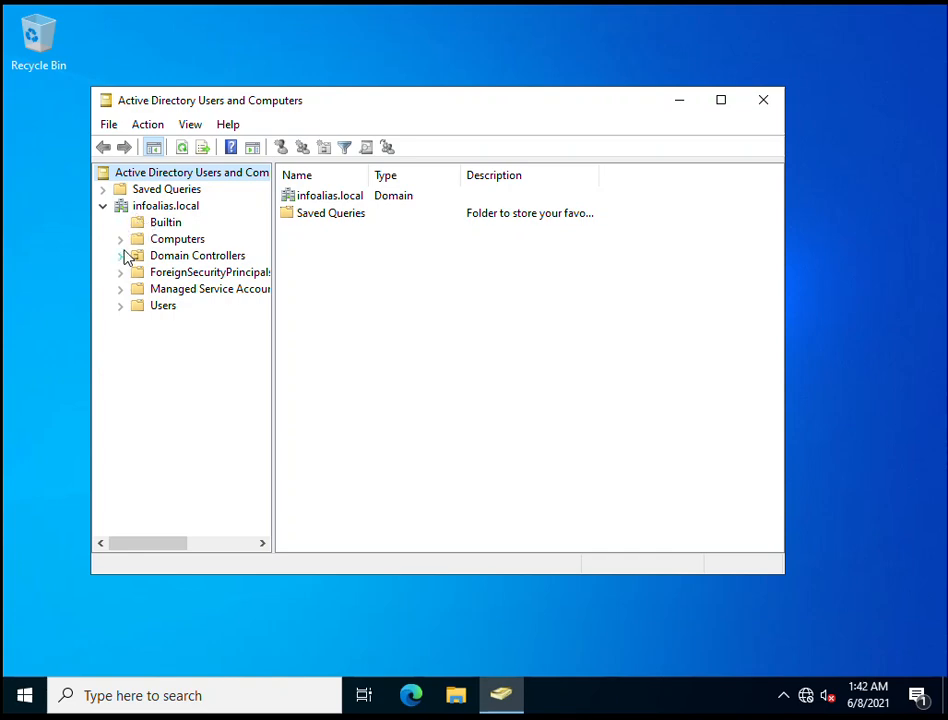
{"action": "left_click", "coordinate": [162, 226]}
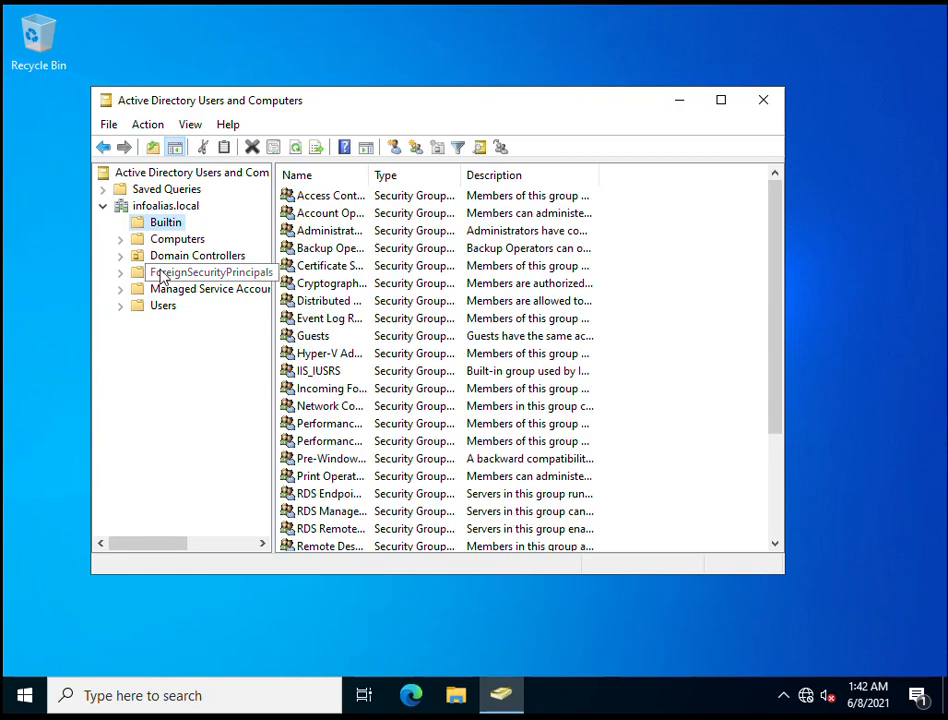
{"action": "left_click", "coordinate": [176, 240]}
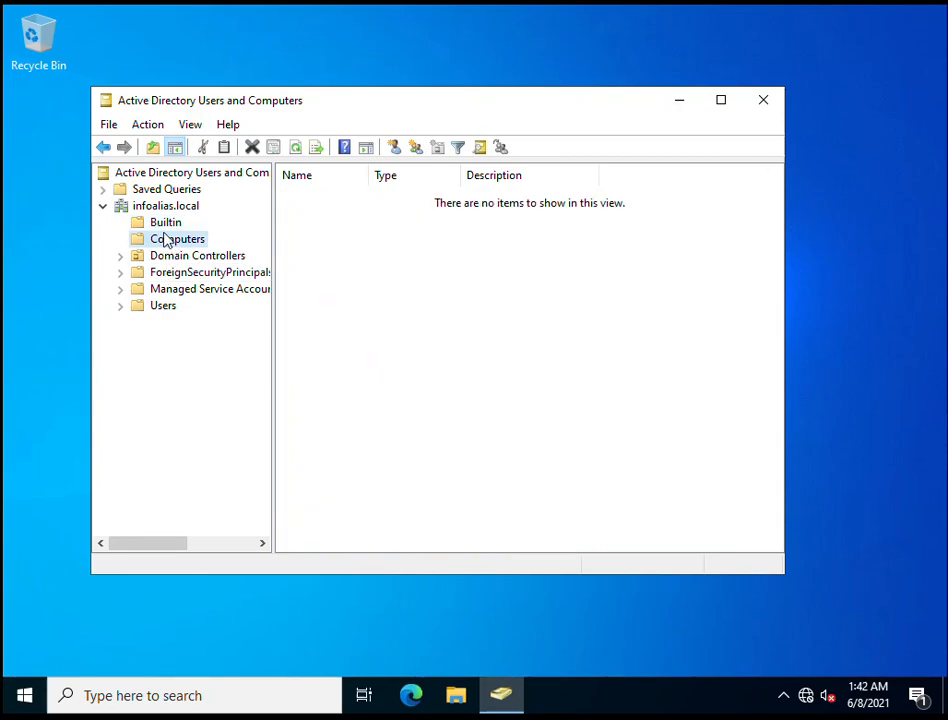
{"action": "left_click", "coordinate": [160, 222]}
{"action": "scroll", "coordinate": [368, 350], "scroll_direction": "down", "scroll_amount": 3}
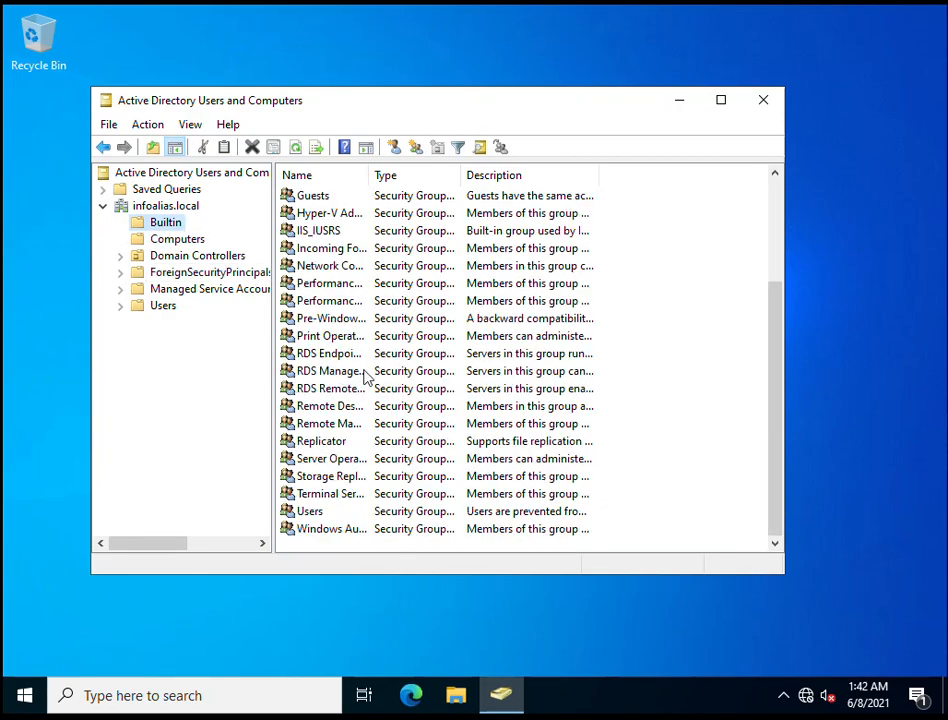
{"action": "scroll", "coordinate": [358, 392], "scroll_direction": "up", "scroll_amount": 1}
{"action": "scroll", "coordinate": [347, 430], "scroll_direction": "up", "scroll_amount": 1}
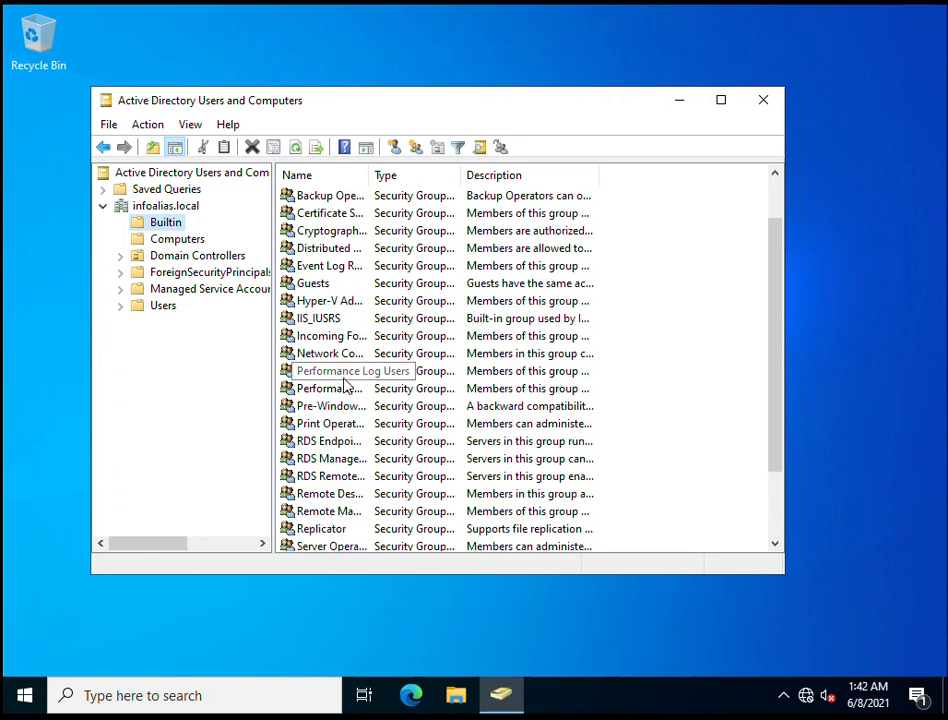
{"action": "left_click", "coordinate": [172, 240]}
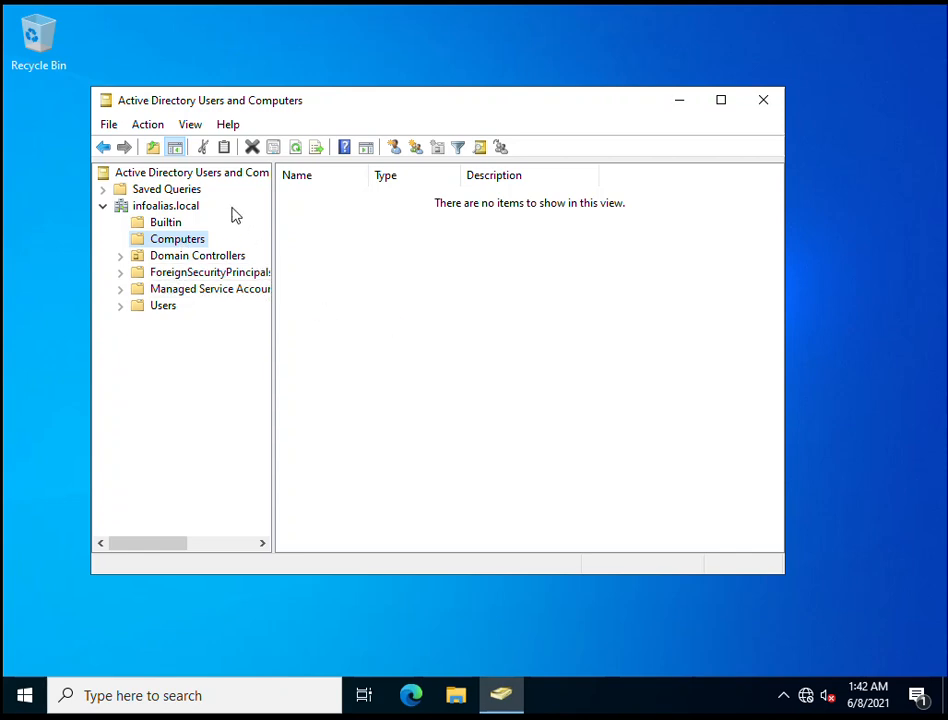
Step: Examine the Domain Controllers unit, widening the Name column, and review the actions available for SRV-DC01
{"action": "left_click", "coordinate": [185, 257]}
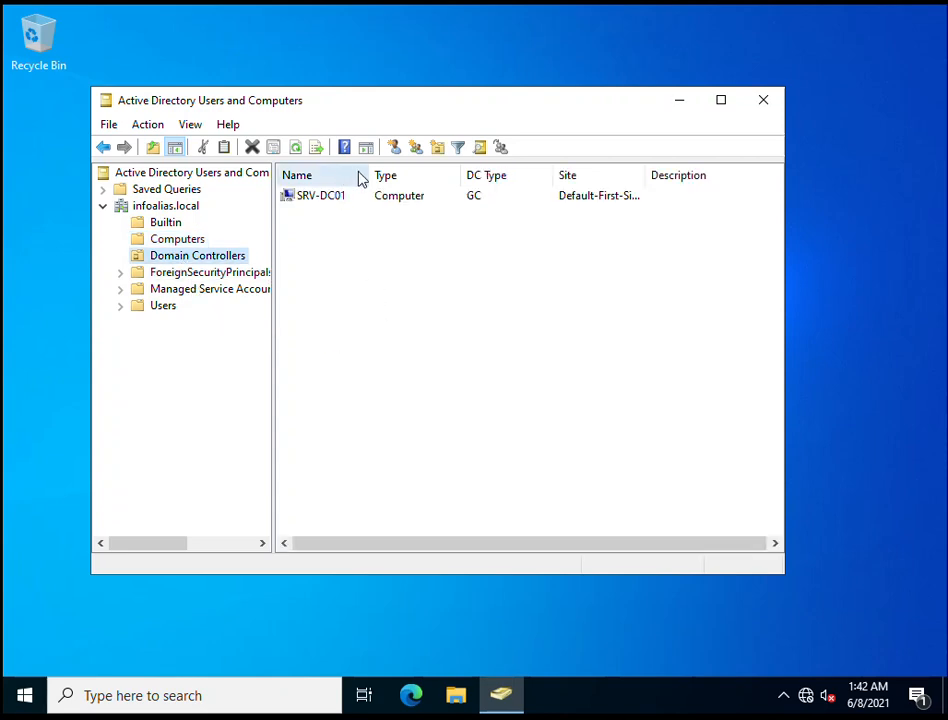
{"action": "left_click_drag", "start_coordinate": [368, 175], "coordinate": [430, 176]}
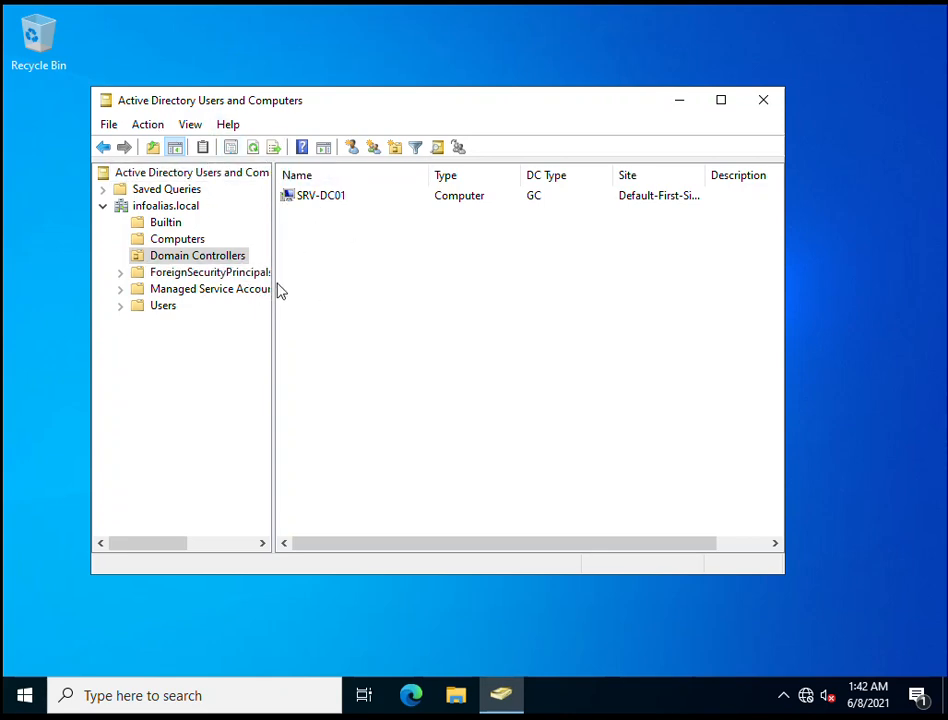
{"action": "left_click", "coordinate": [321, 203]}
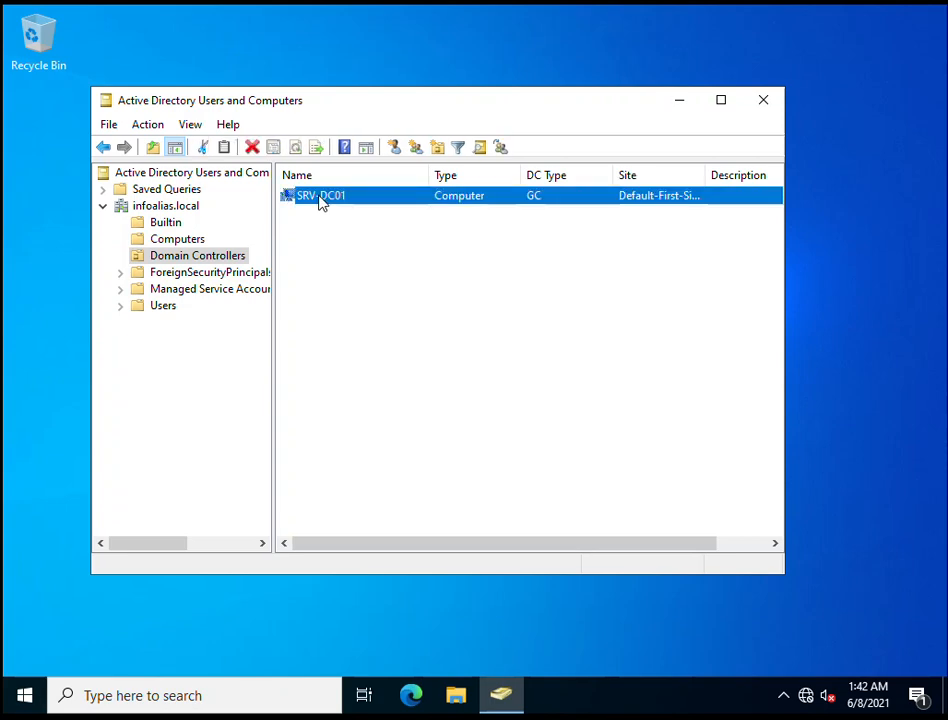
{"action": "right_click", "coordinate": [320, 199]}
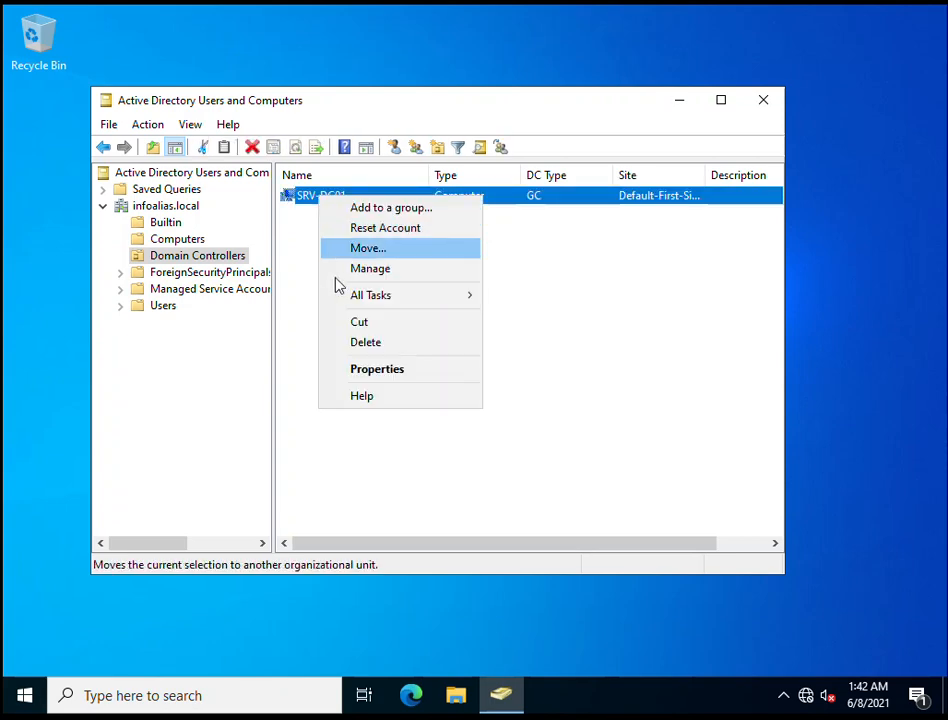
{"action": "mouse_move", "coordinate": [334, 298]}
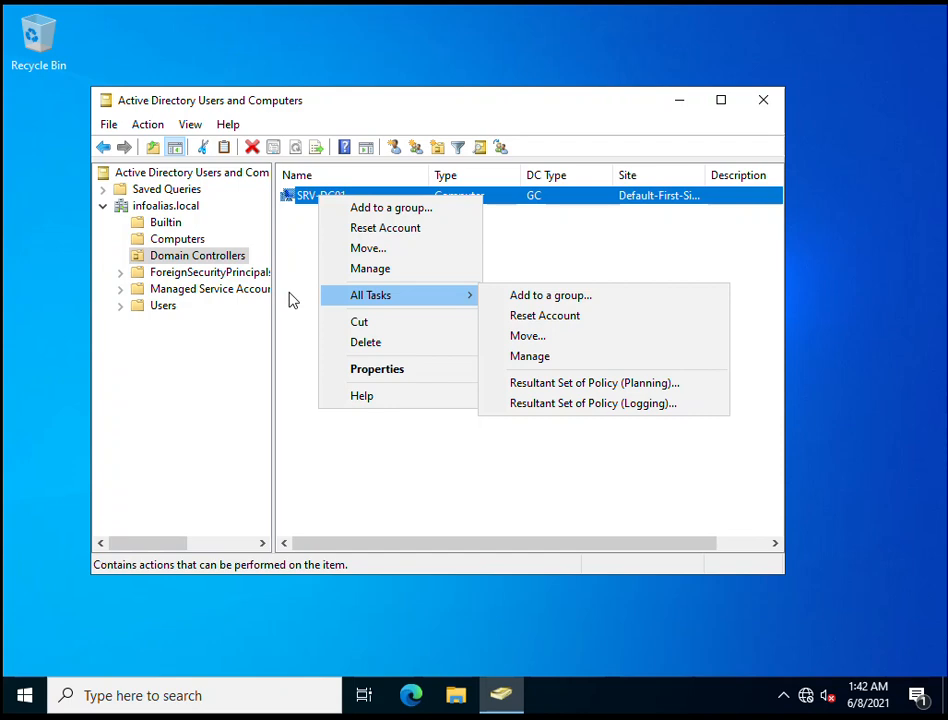
{"action": "left_click", "coordinate": [298, 240]}
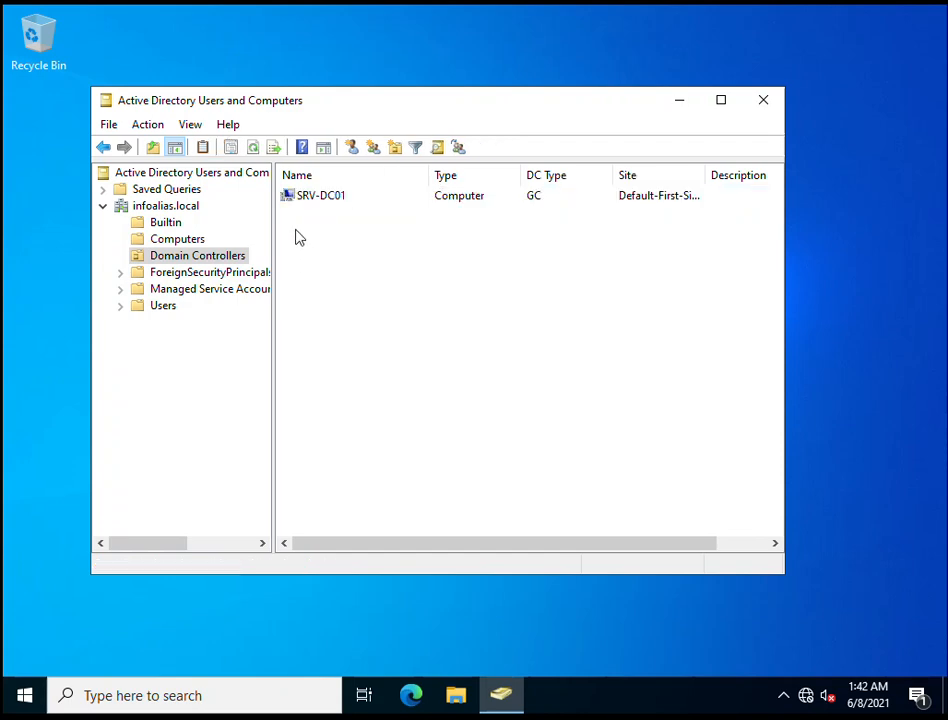
{"action": "left_click", "coordinate": [313, 205]}
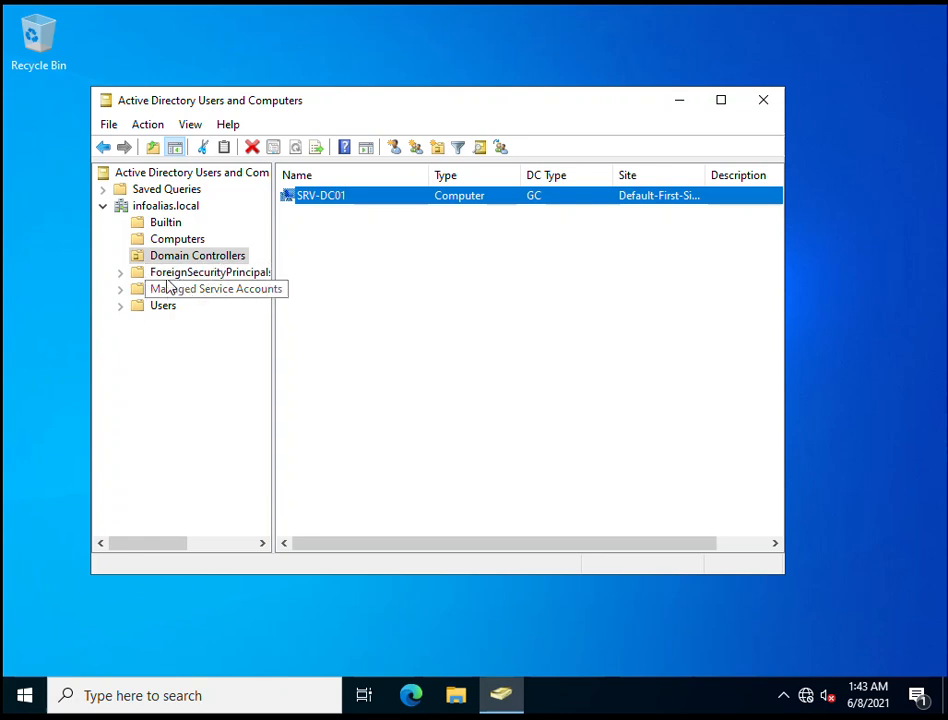
Step: Examine the Users container and the object types that can be created there, and close Active Directory Users and Computers
{"action": "left_click", "coordinate": [135, 318]}
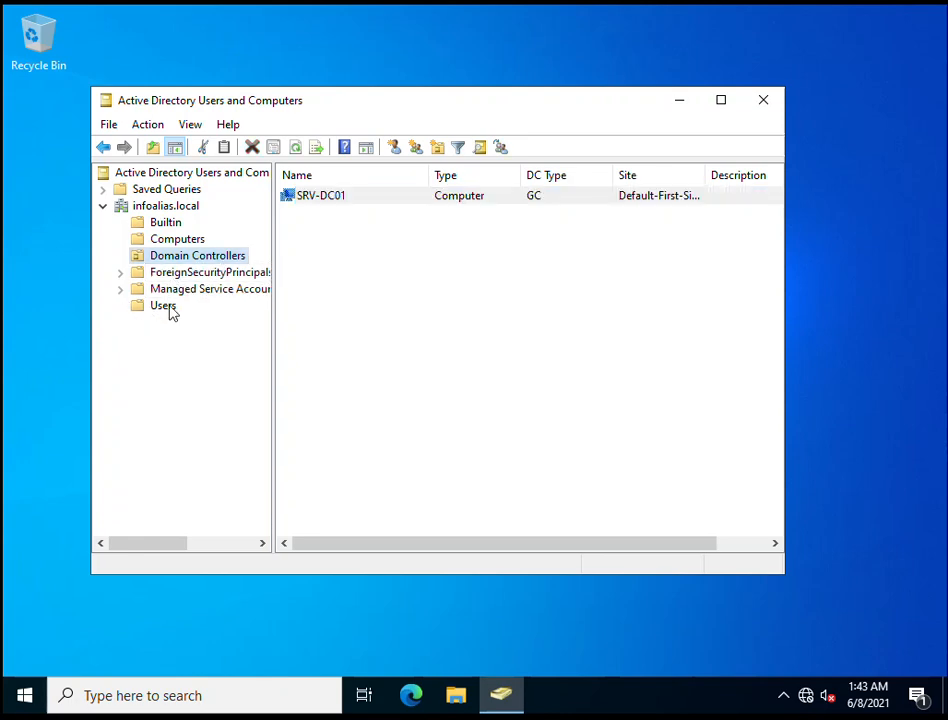
{"action": "left_click", "coordinate": [170, 311]}
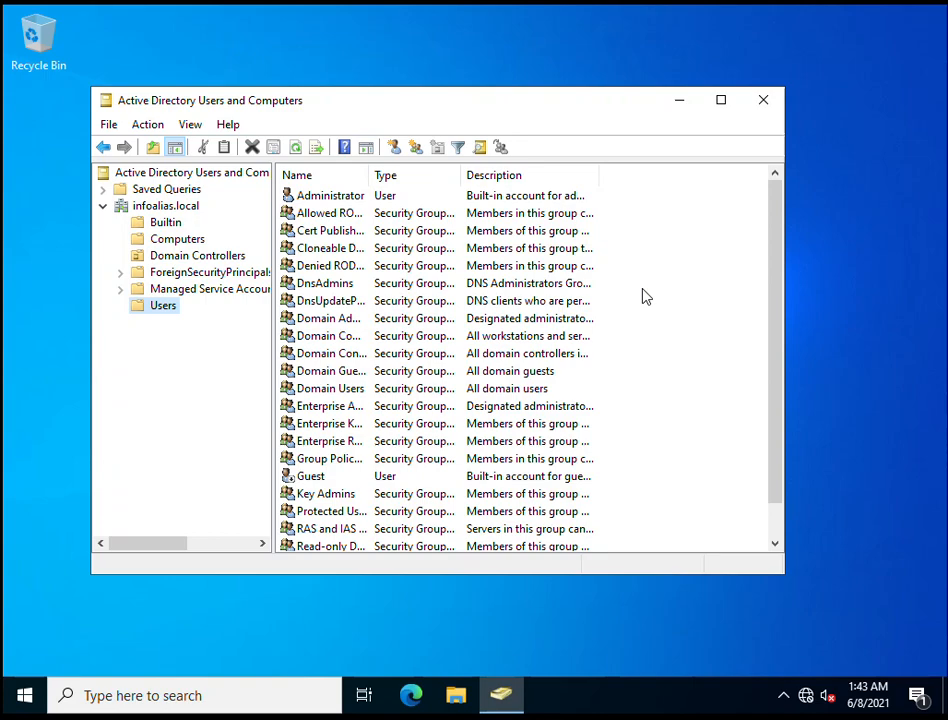
{"action": "right_click", "coordinate": [674, 236]}
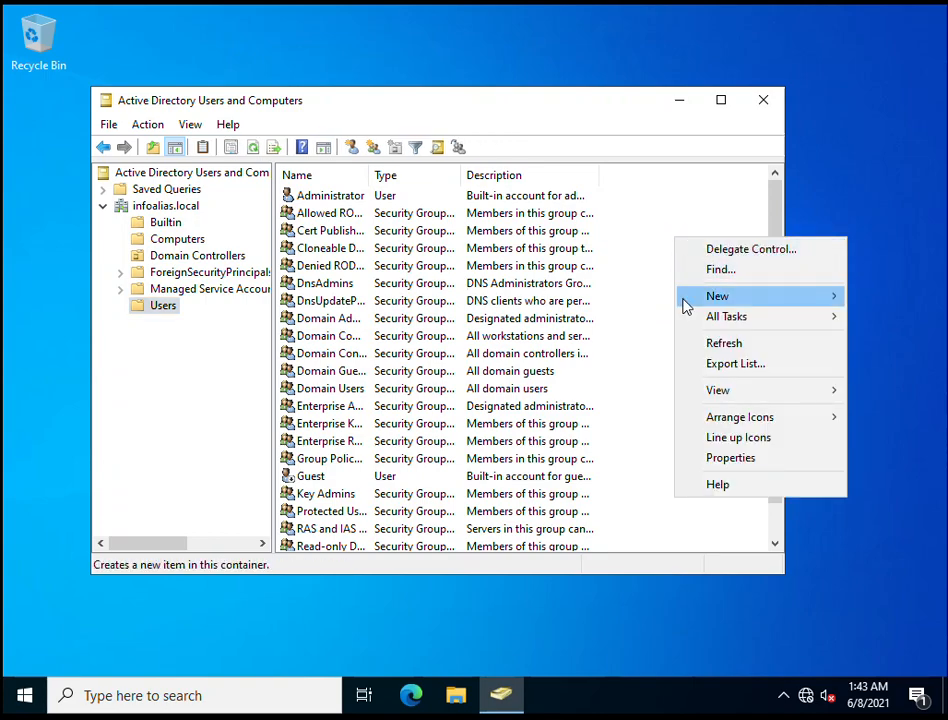
{"action": "mouse_move", "coordinate": [715, 300]}
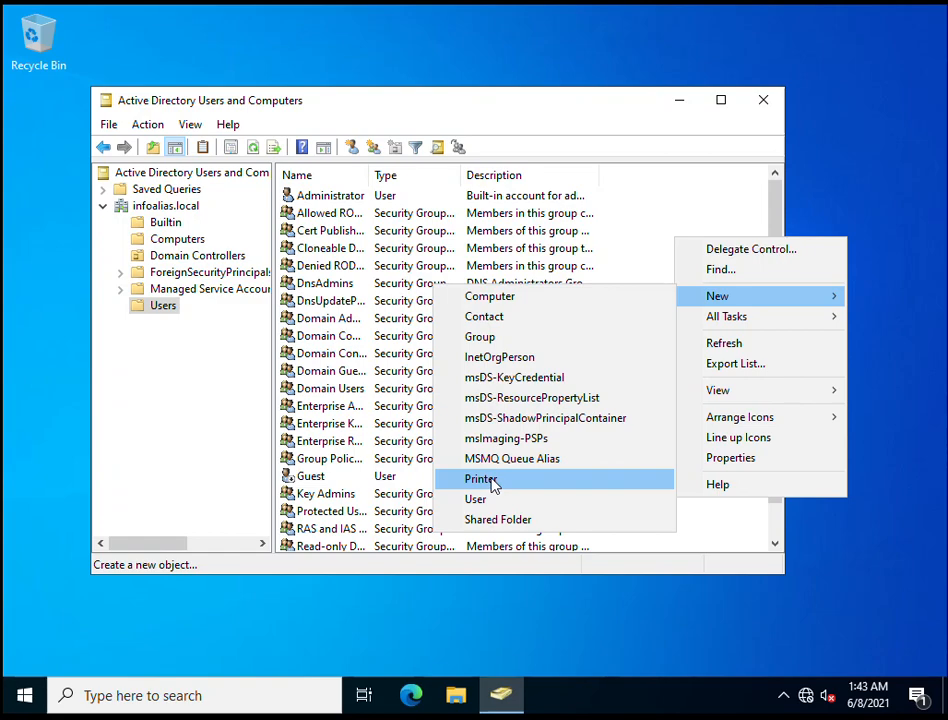
{"action": "left_click", "coordinate": [664, 199]}
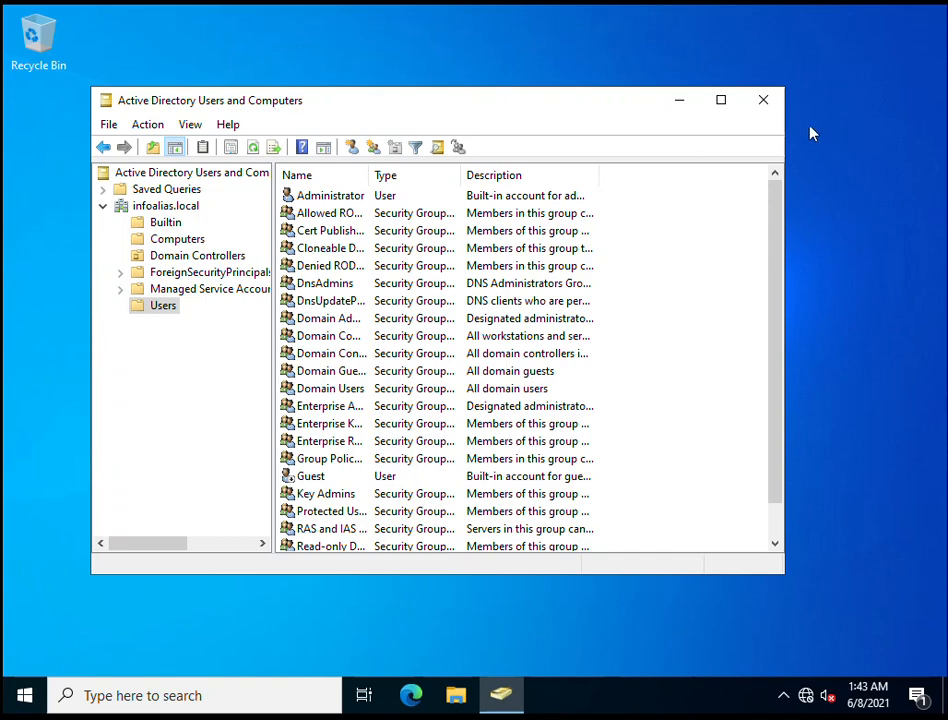
{"action": "left_click", "coordinate": [762, 100]}
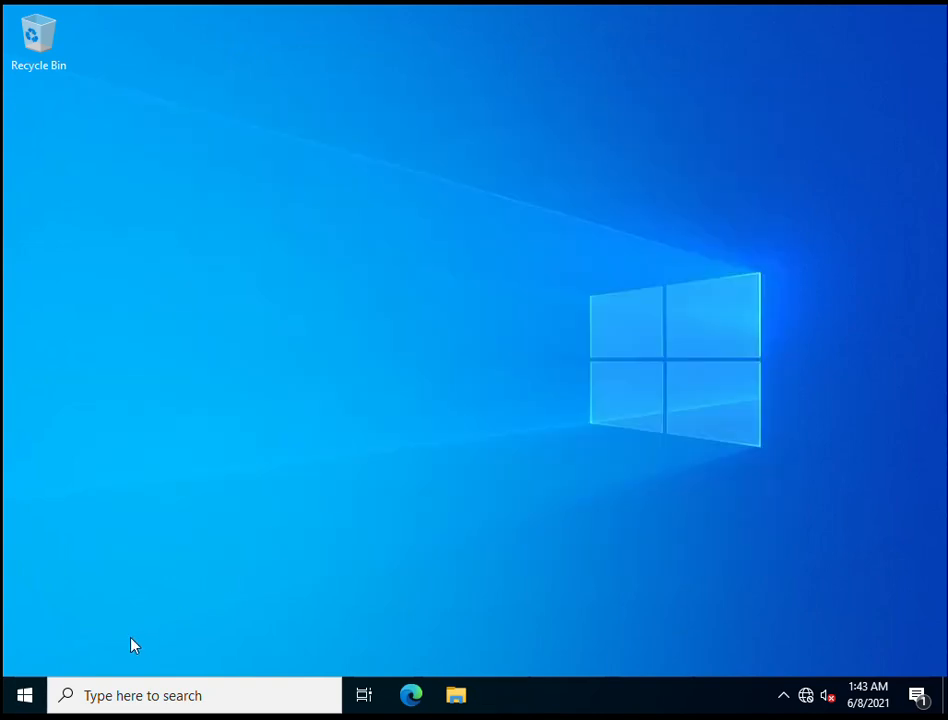
Step: Open DNS Manager by searching for and running dnsmgmt.msc
{"action": "left_click", "coordinate": [25, 697]}
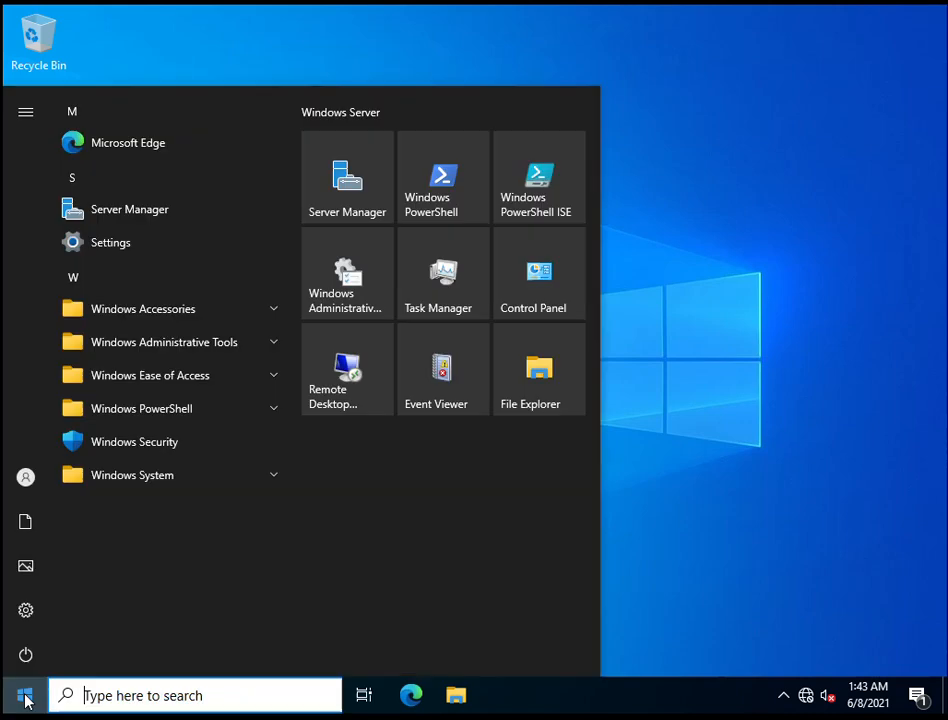
{"action": "left_click", "coordinate": [100, 695]}
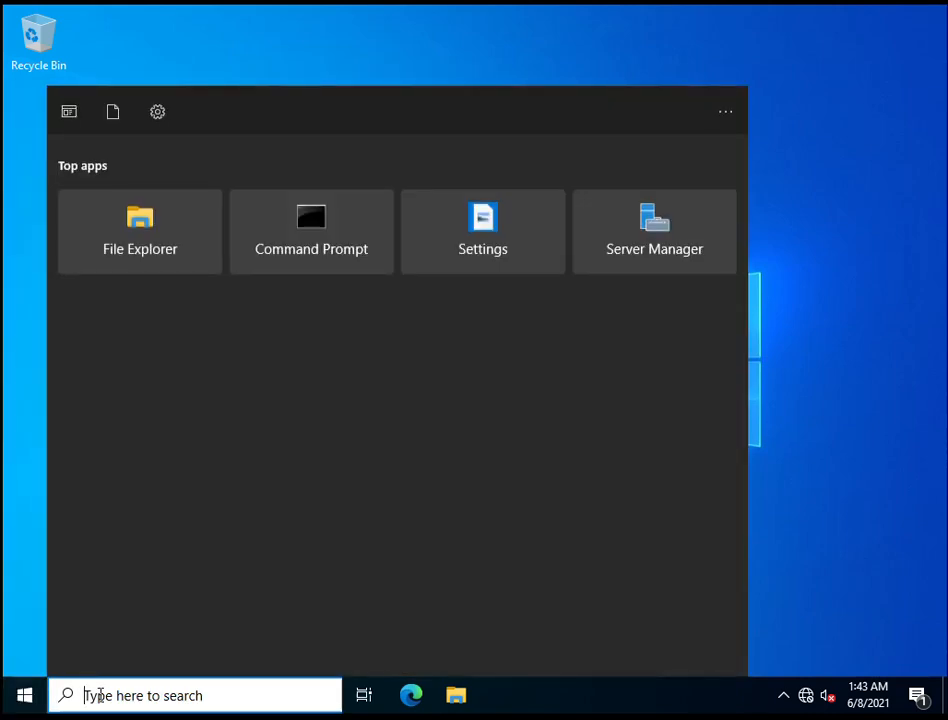
{"action": "type", "text": "dns"}
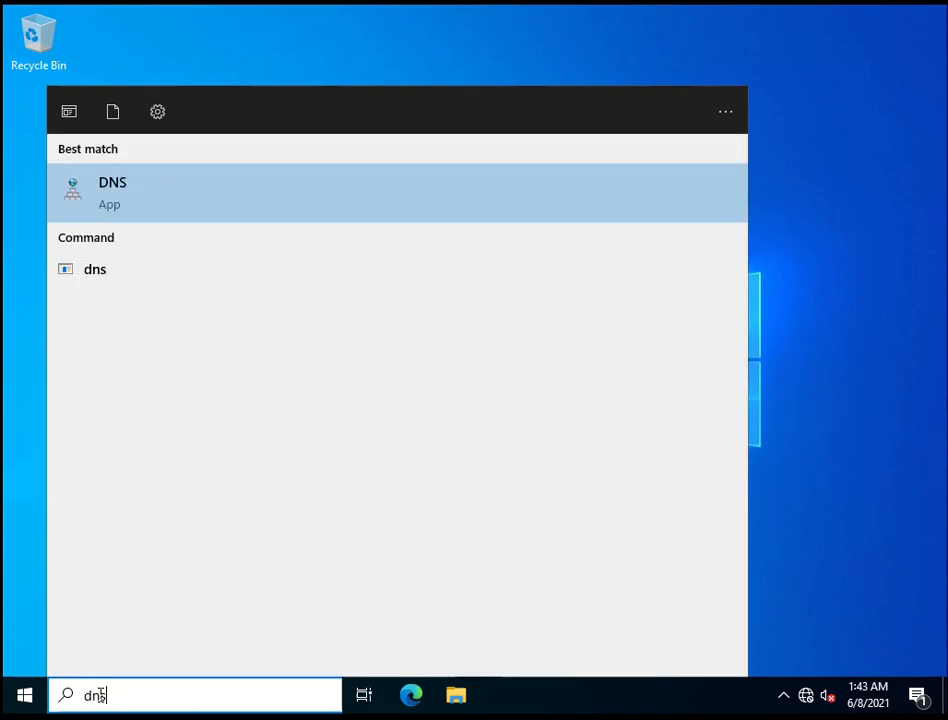
{"action": "type", "text": "mgmt.msc"}
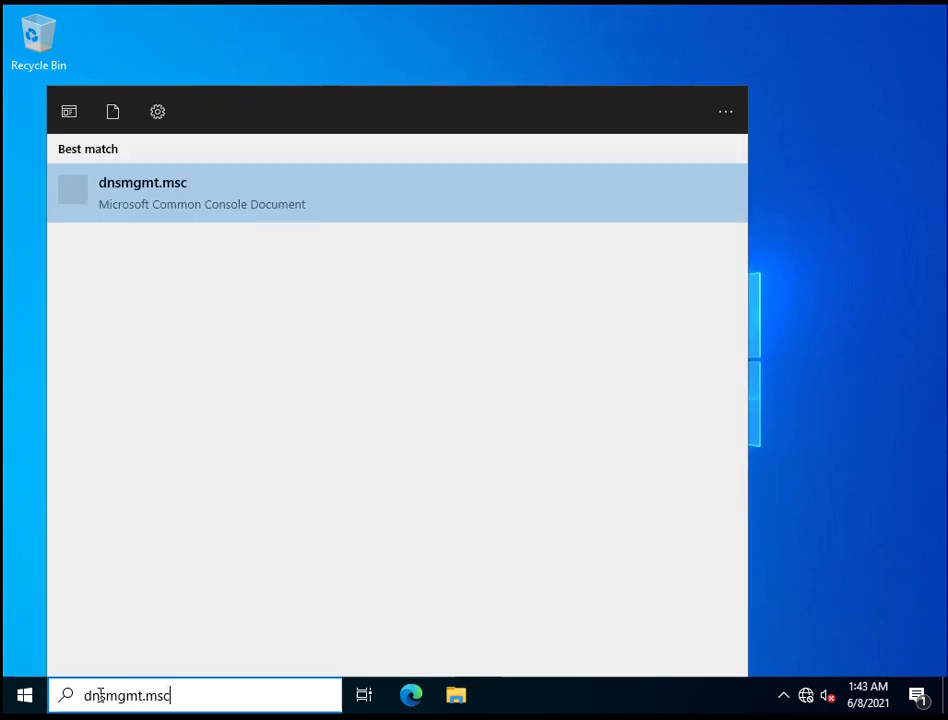
{"action": "key", "text": "Return"}
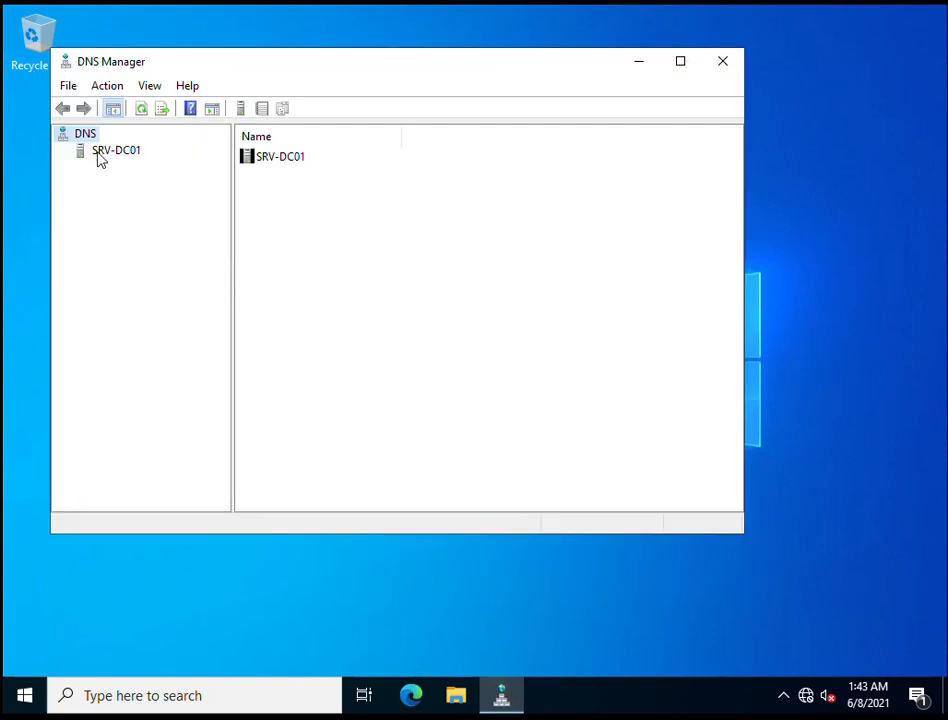
Step: Expand SRV-DC01 and its Forward Lookup Zones, and examine the records of the infoalias.local zone
{"action": "double_click", "coordinate": [100, 158]}
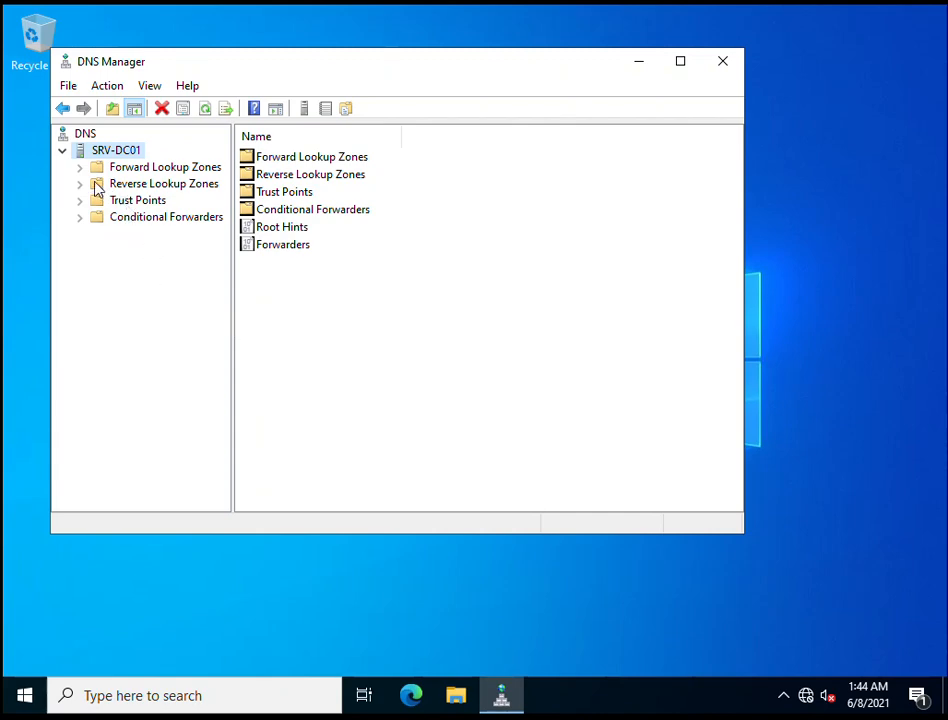
{"action": "double_click", "coordinate": [137, 172]}
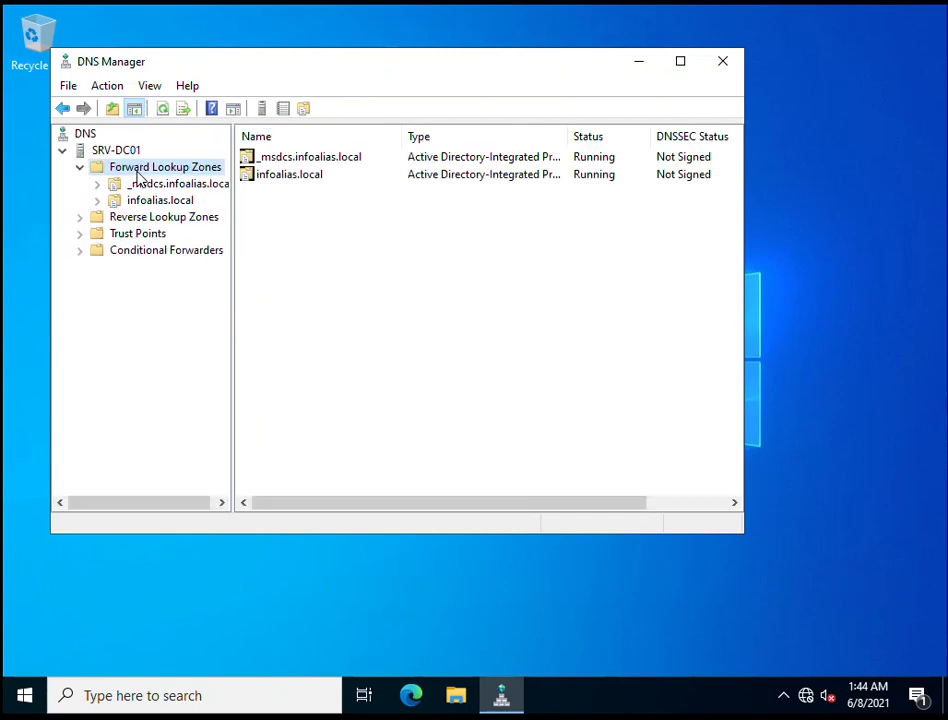
{"action": "double_click", "coordinate": [137, 202]}
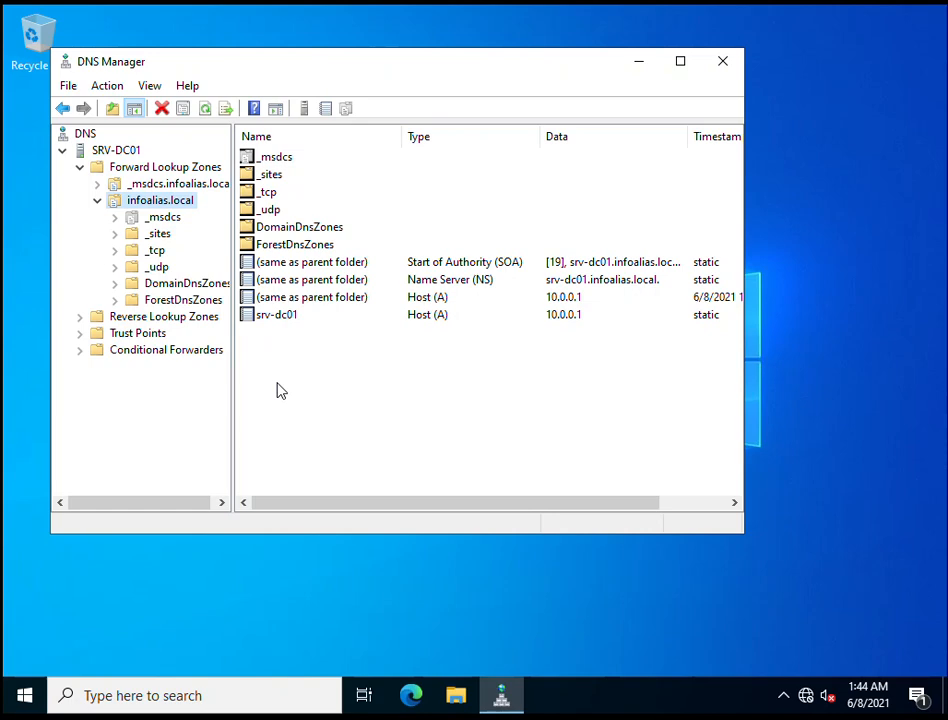
Step: Start a new reverse lookup zone as an Active Directory-stored primary zone, replicated to all DNS servers on domain controllers in the infoalias.local domain
{"action": "left_click", "coordinate": [118, 318]}
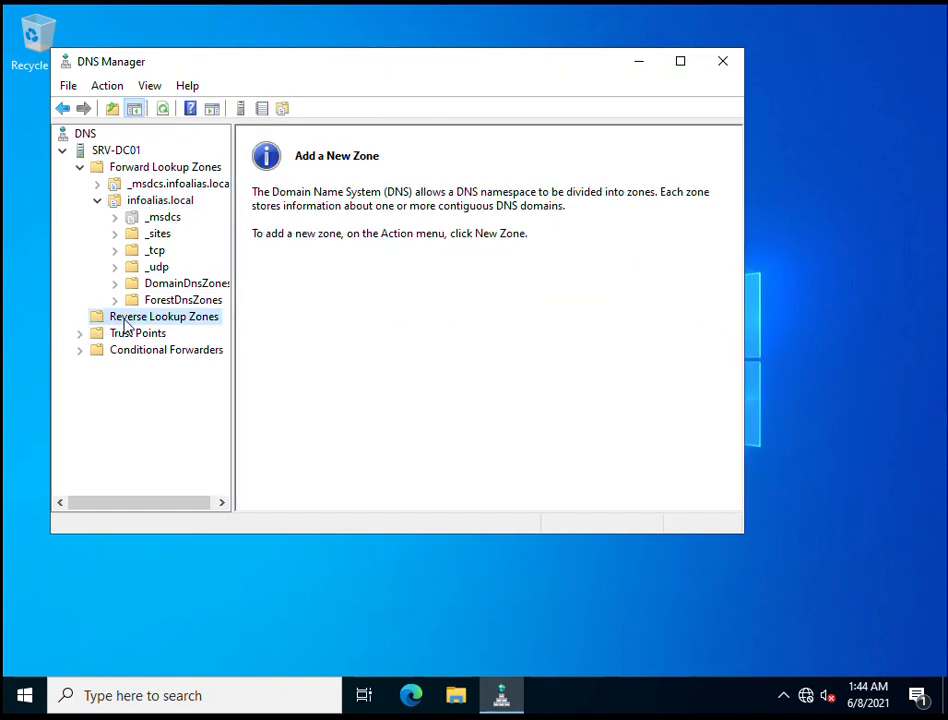
{"action": "right_click", "coordinate": [124, 321]}
{"action": "left_click", "coordinate": [168, 336]}
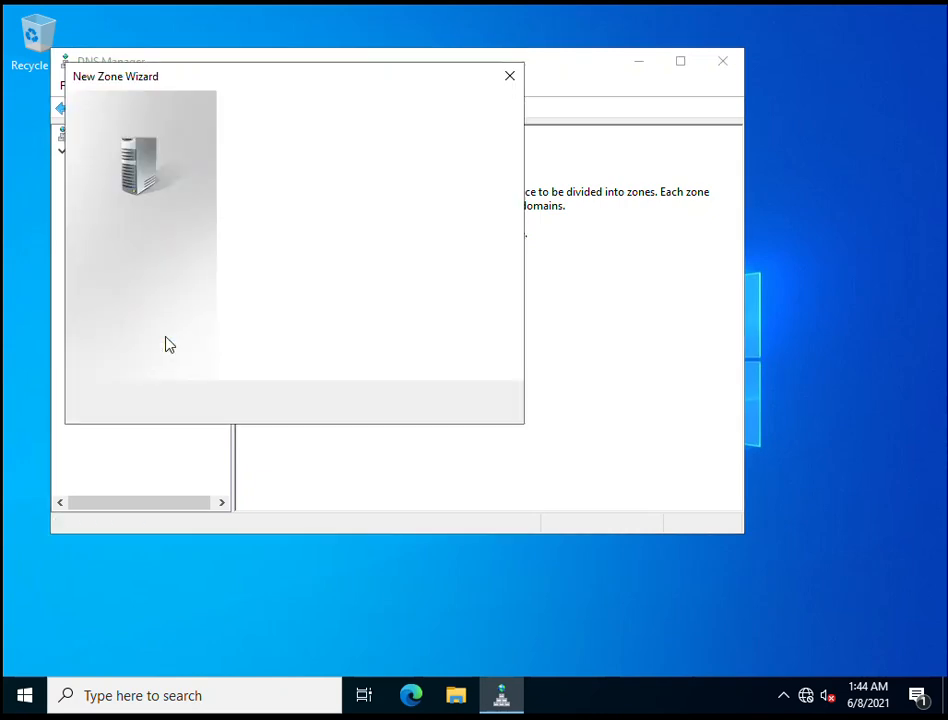
{"action": "left_click", "coordinate": [401, 408]}
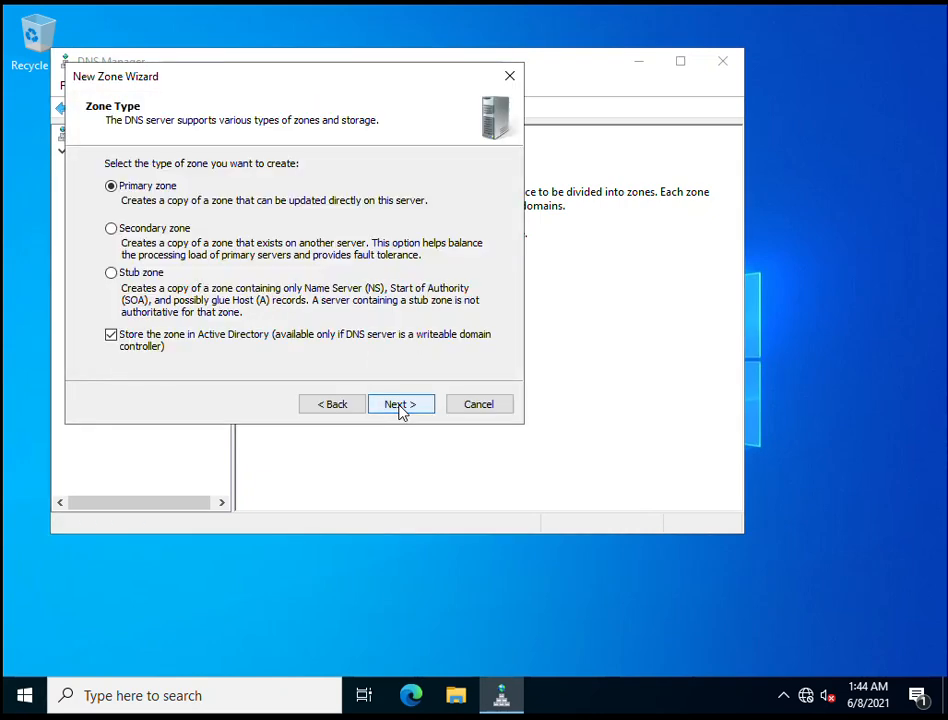
{"action": "left_click", "coordinate": [400, 407]}
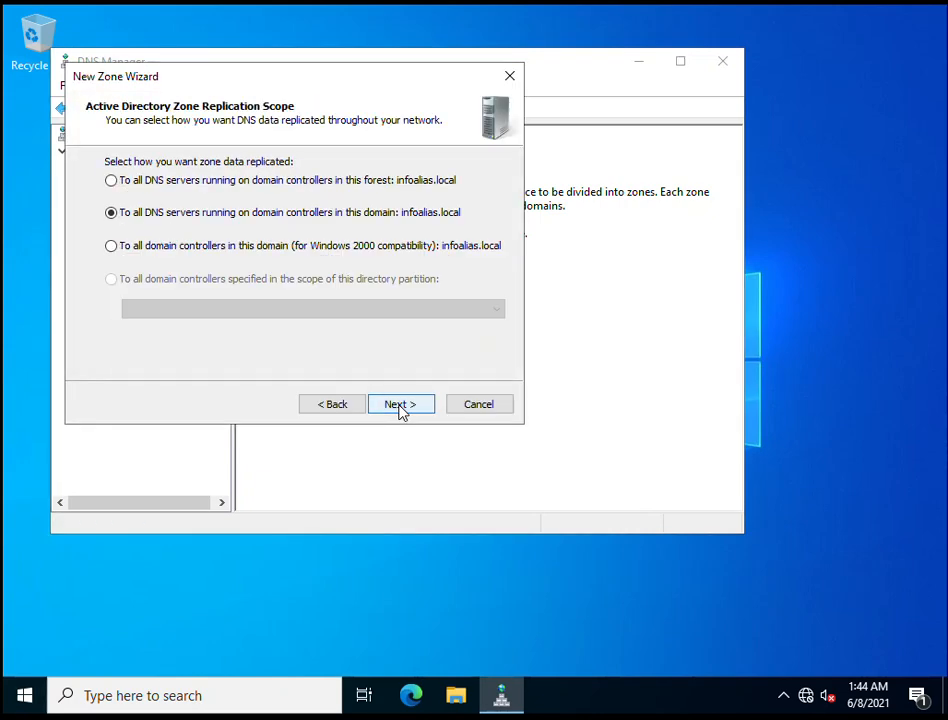
{"action": "left_click", "coordinate": [400, 407]}
{"action": "left_click", "coordinate": [400, 407]}
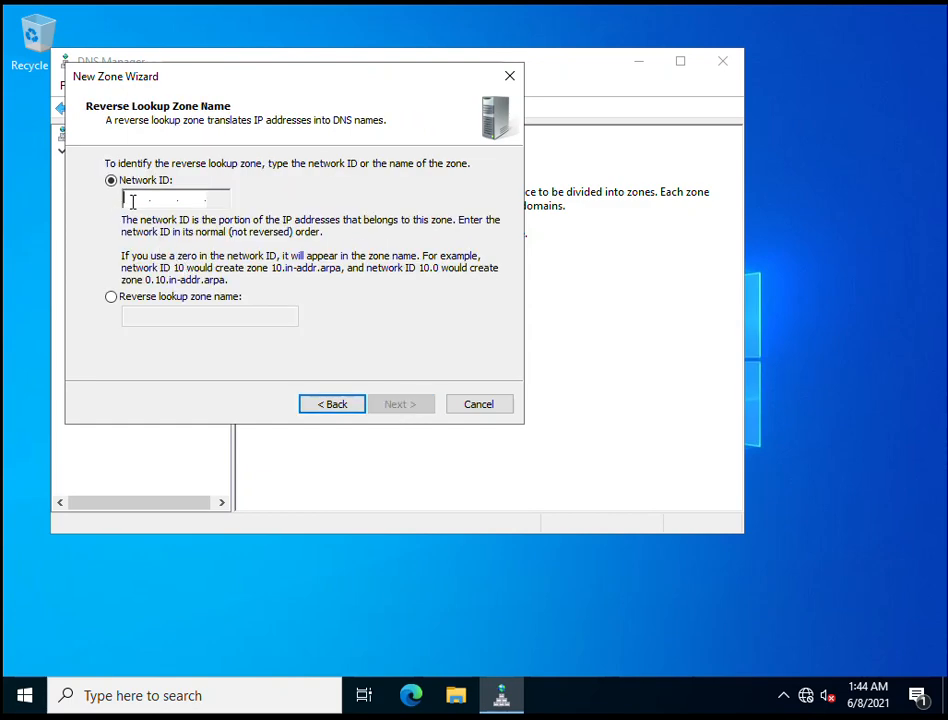
Step: Set the reverse lookup zone's network ID to 10.0.0, allow only secure dynamic updates, and finish creating the zone
{"action": "type", "text": "10.0"}
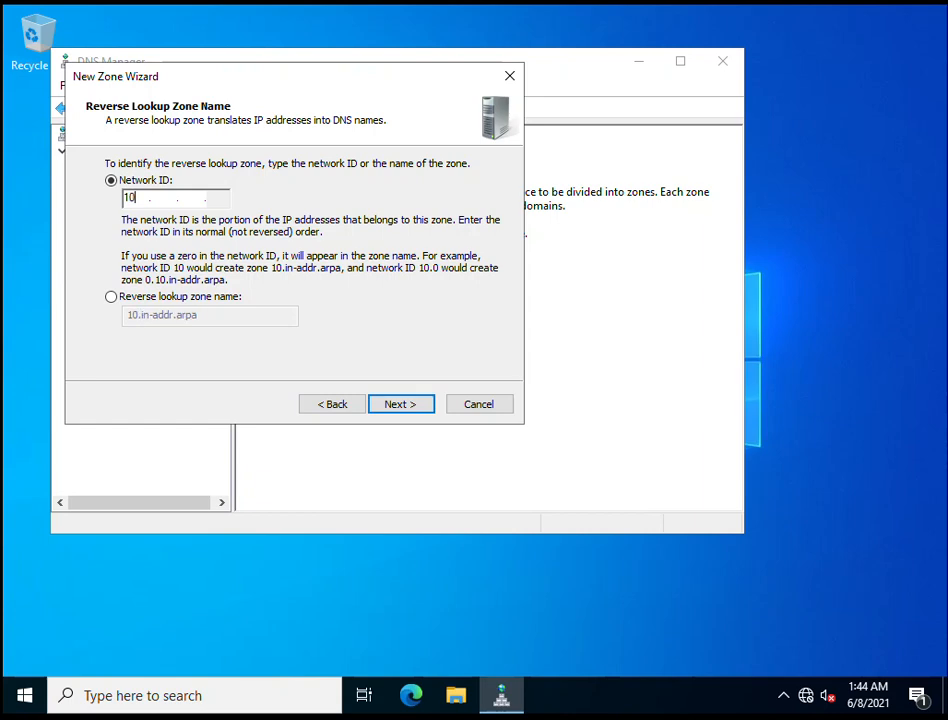
{"action": "type", "text": ".0"}
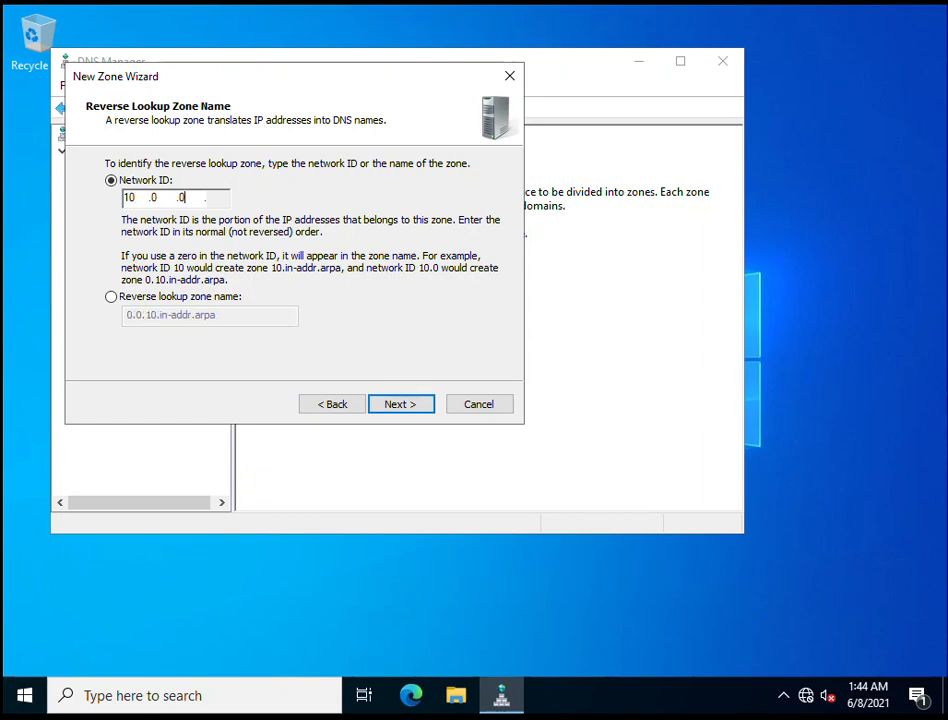
{"action": "left_click", "coordinate": [406, 410]}
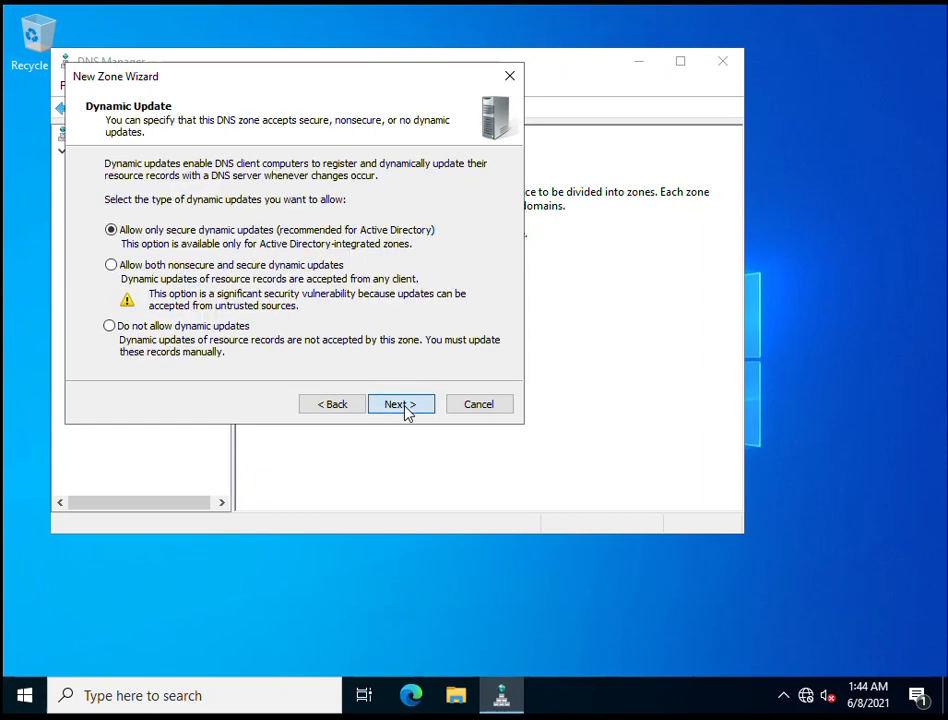
{"action": "left_click", "coordinate": [406, 410]}
{"action": "left_click", "coordinate": [406, 410]}
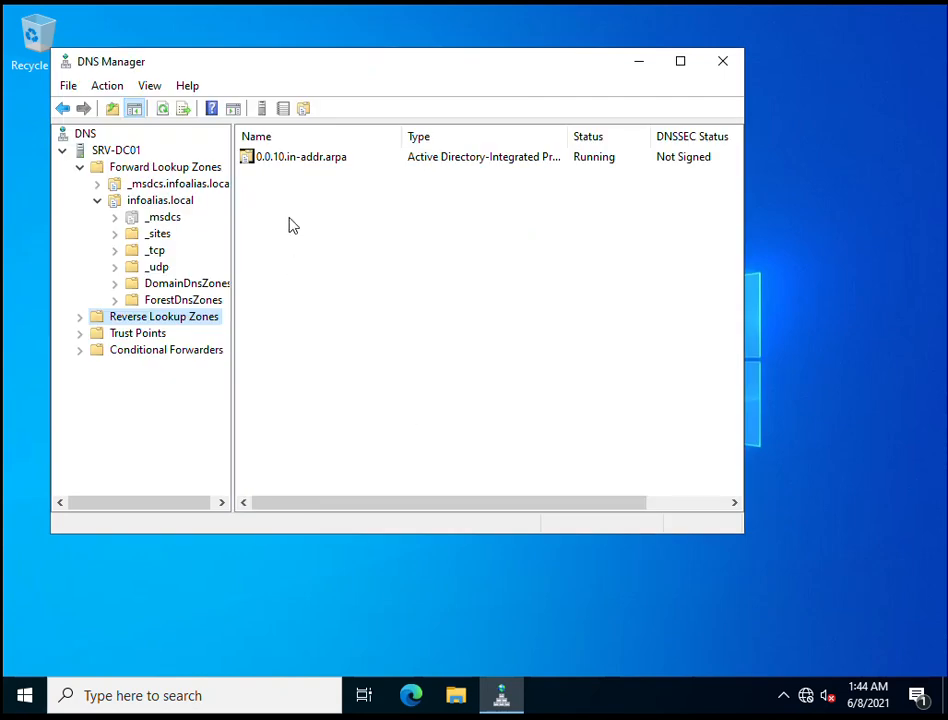
Step: Examine the records in 0.0.10.in-addr.arpa, the _msdcs delegation and the infoalias.local zone, and close DNS Manager
{"action": "double_click", "coordinate": [303, 160]}
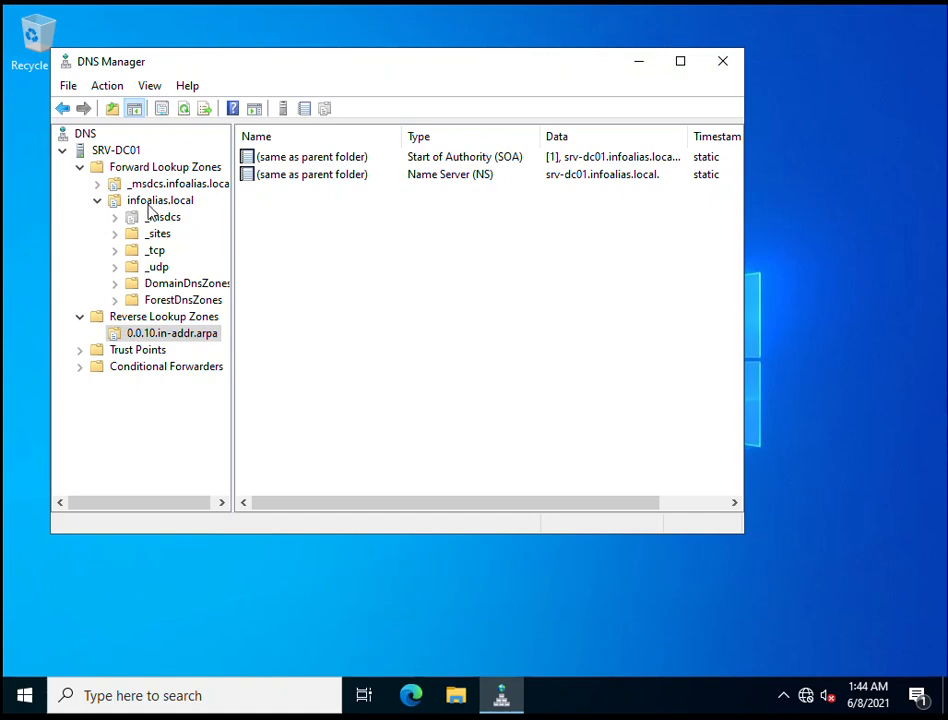
{"action": "left_click", "coordinate": [115, 220]}
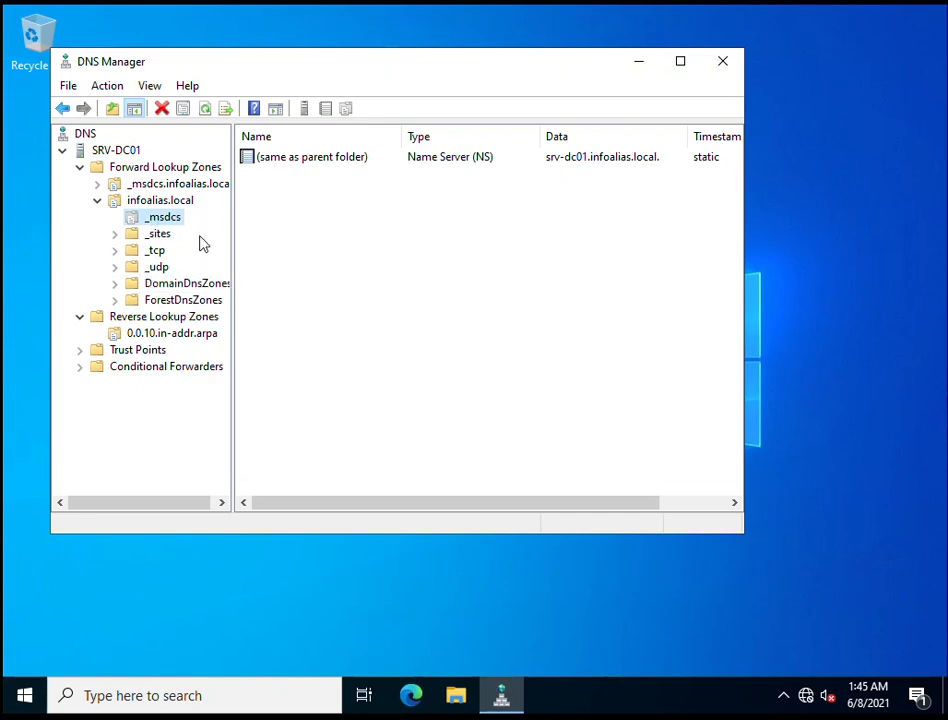
{"action": "left_click", "coordinate": [98, 206]}
{"action": "left_click", "coordinate": [98, 206]}
{"action": "left_click", "coordinate": [99, 207]}
{"action": "left_click", "coordinate": [98, 203]}
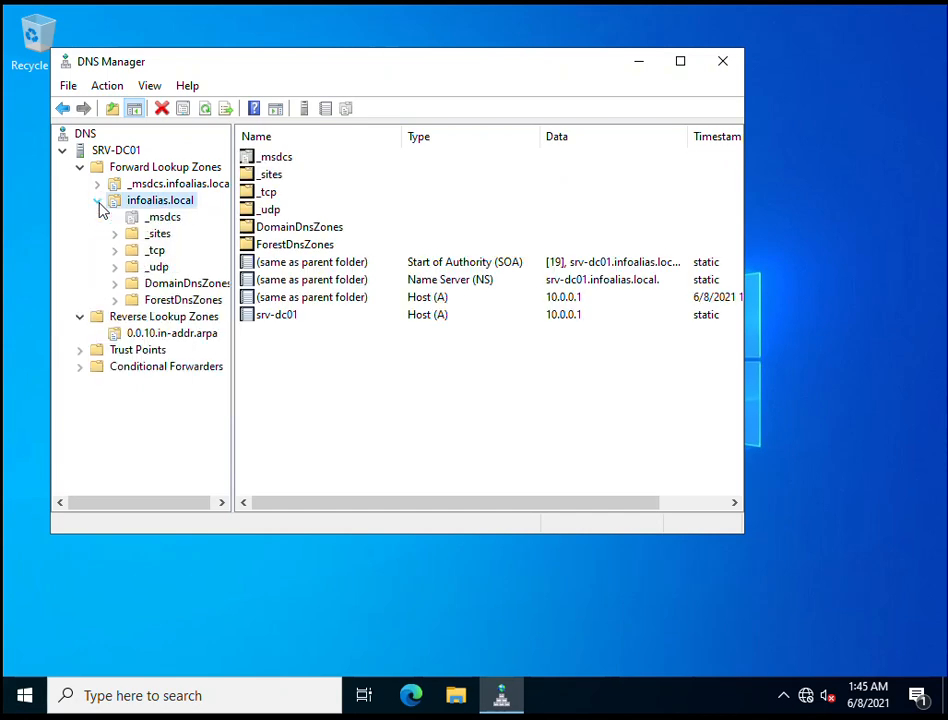
{"action": "left_click", "coordinate": [98, 203]}
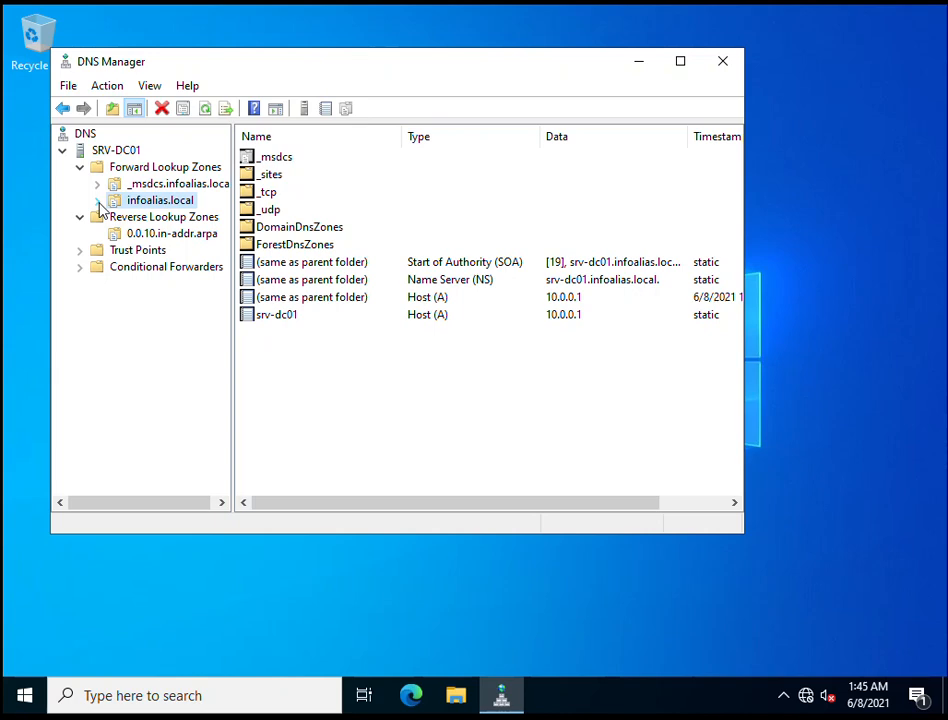
{"action": "left_click", "coordinate": [98, 204]}
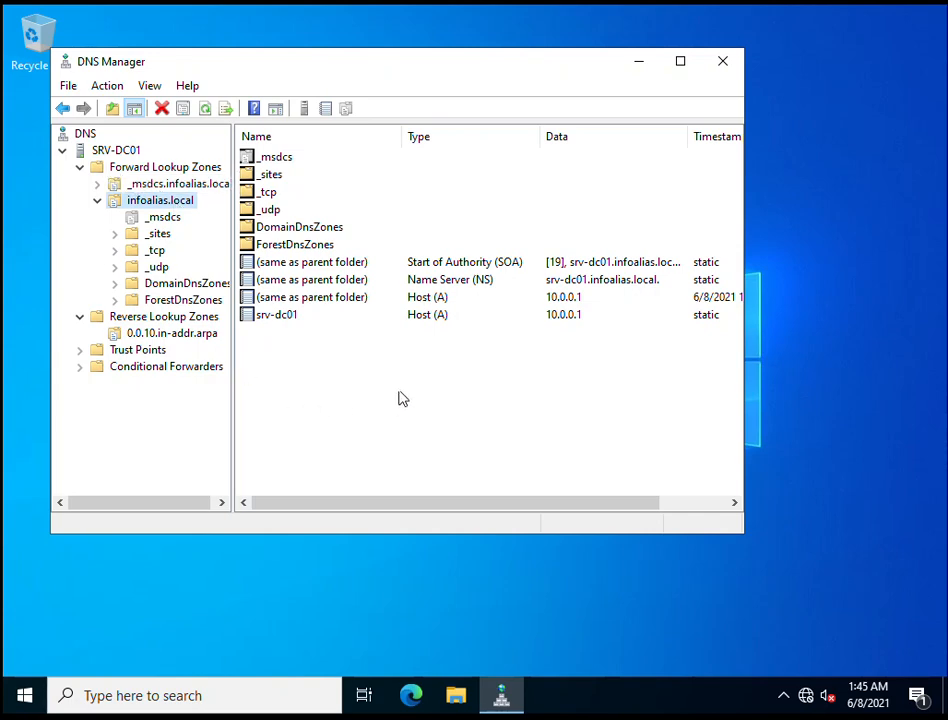
{"action": "left_click", "coordinate": [727, 62]}
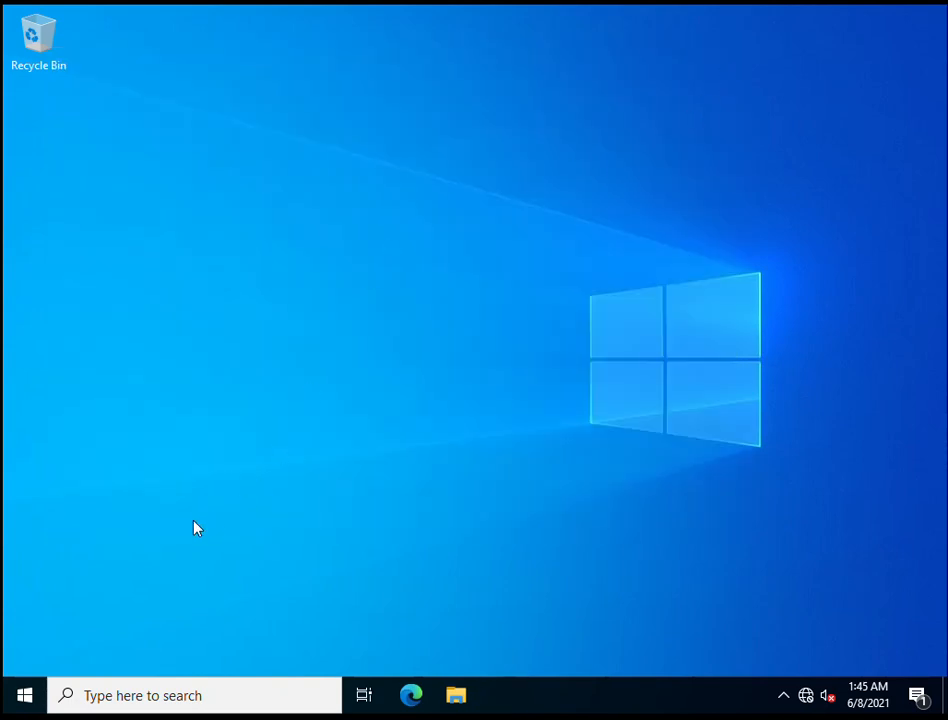